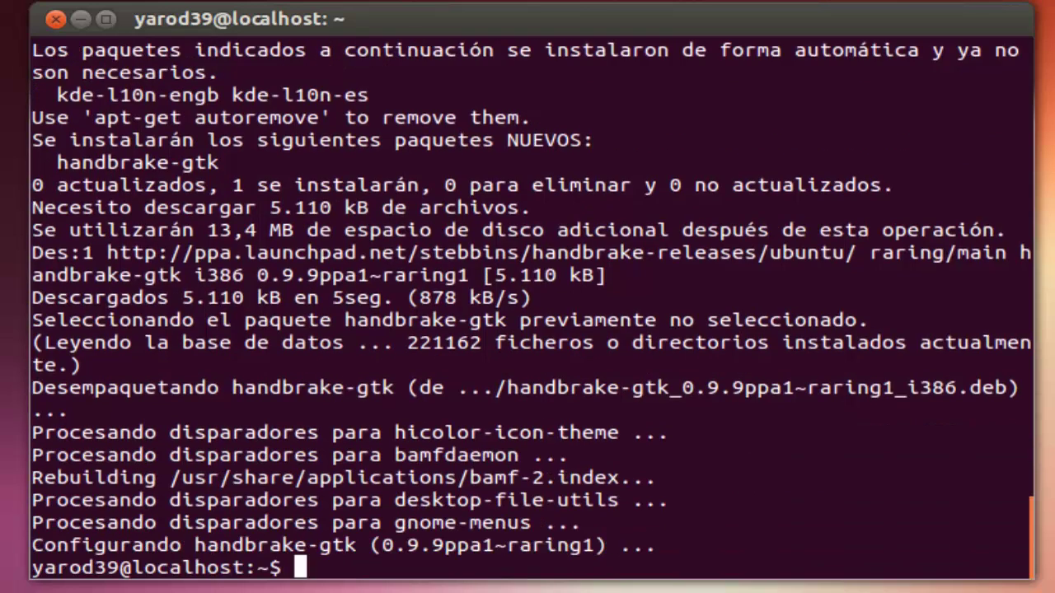
- Install the handbrake-cli package from a cleared terminal with sudo apt-get install, and exit the terminal session
{"action": "key", "text": "ctrl+l"}
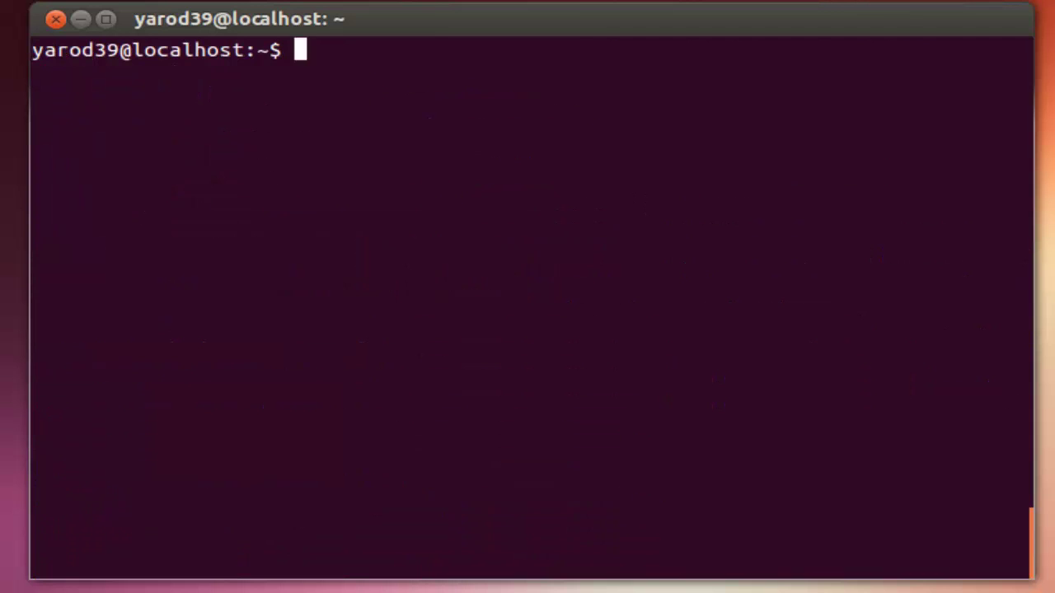
{"action": "type", "text": "sud"}
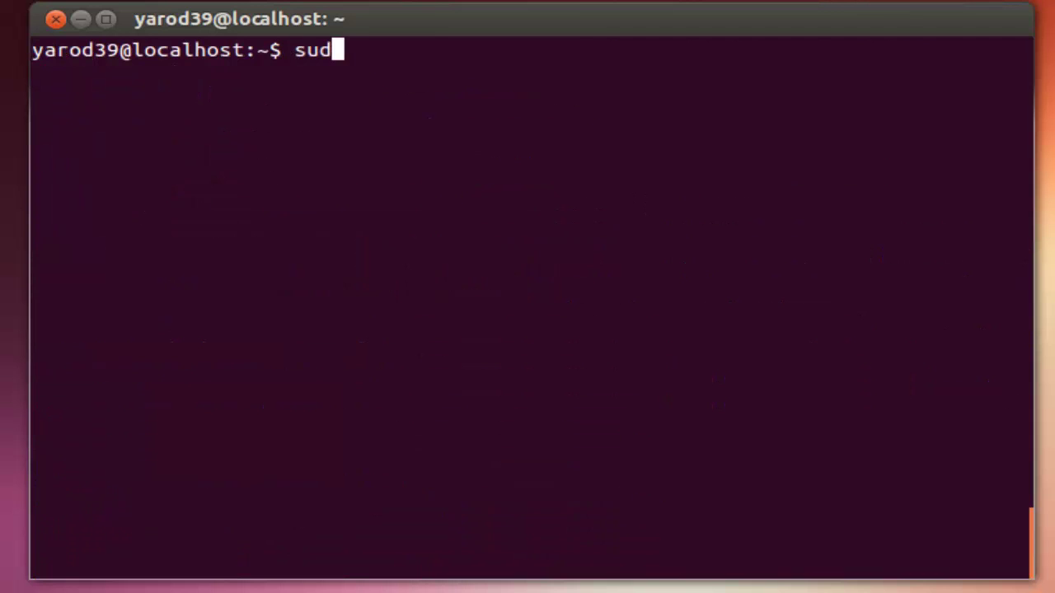
{"action": "type", "text": "o apt-ge"}
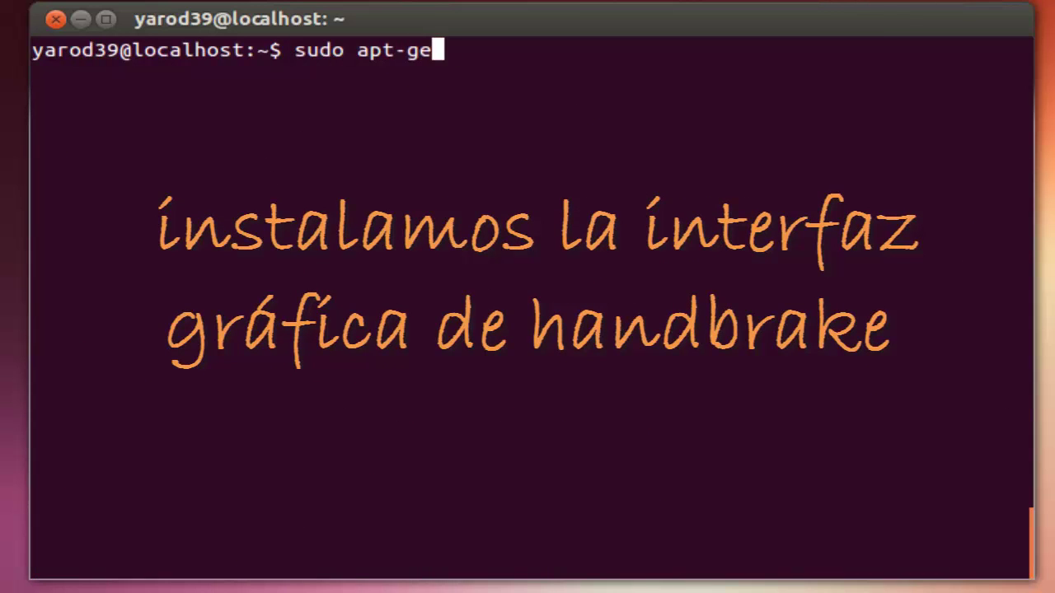
{"action": "type", "text": "t inst"}
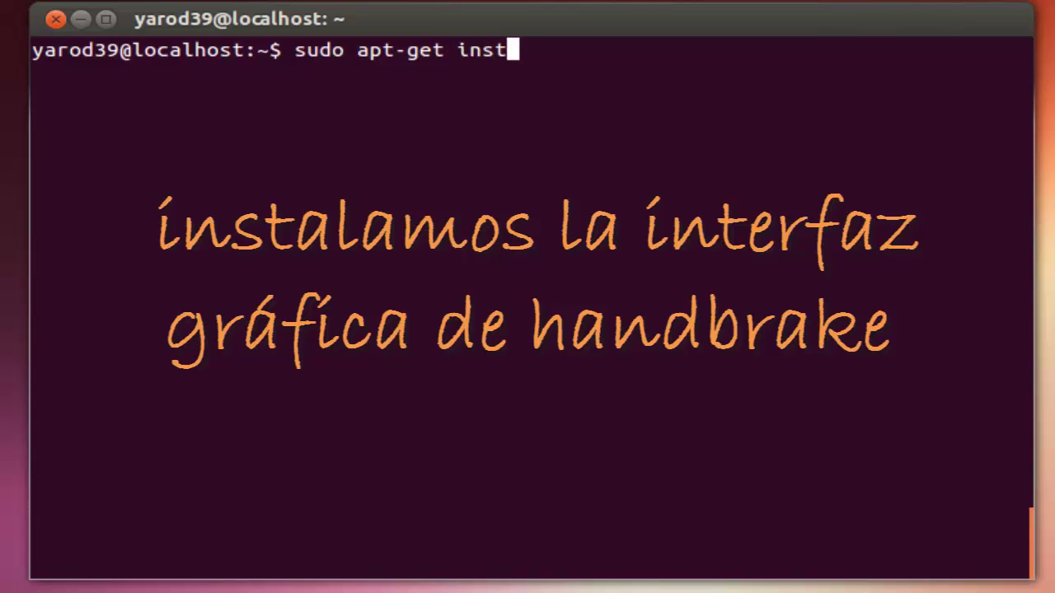
{"action": "type", "text": "all "}
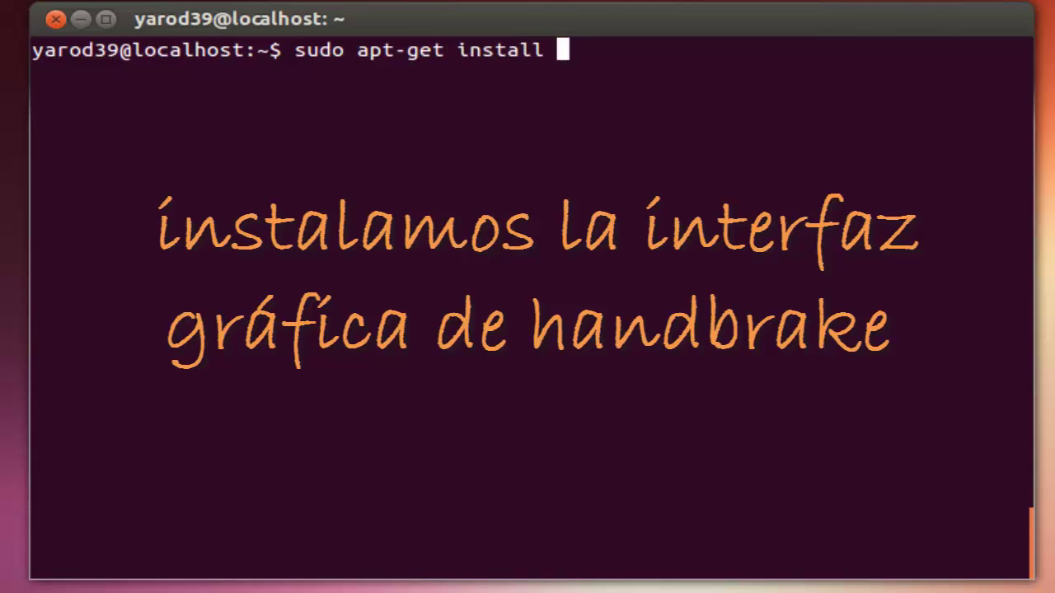
{"action": "type", "text": "had"}
{"action": "key", "text": "BackSpace"}
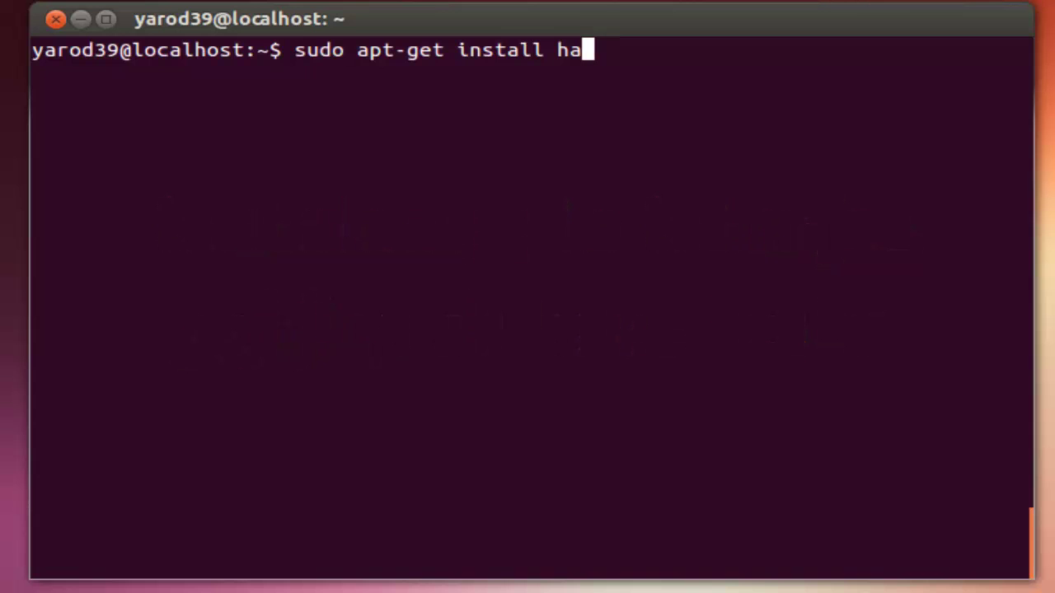
{"action": "type", "text": "ndbrak"}
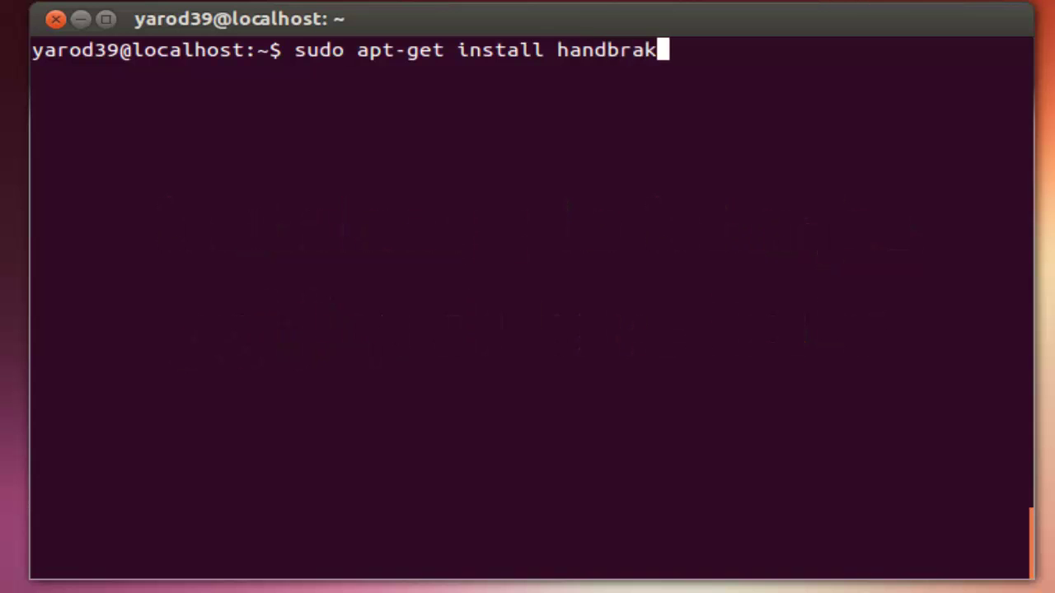
{"action": "type", "text": "e-cli"}
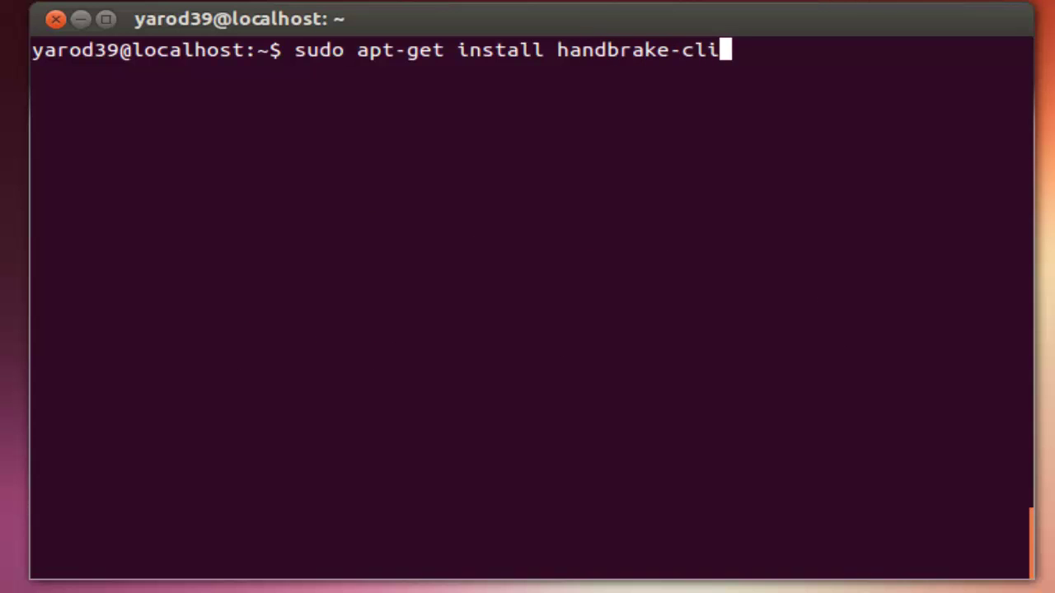
{"action": "key", "text": "Return"}
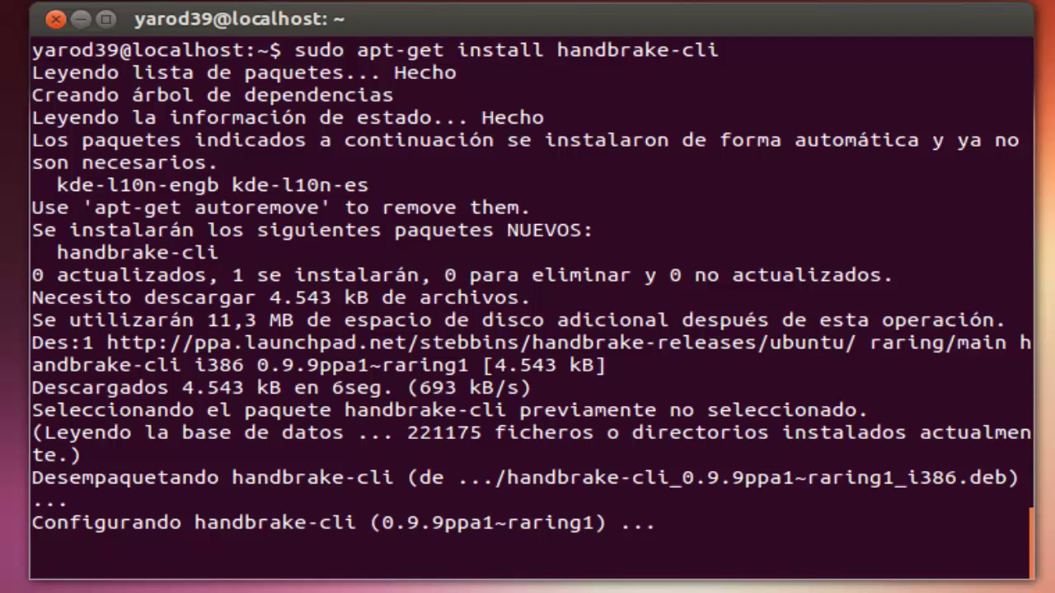
{"action": "type", "text": "exit"}
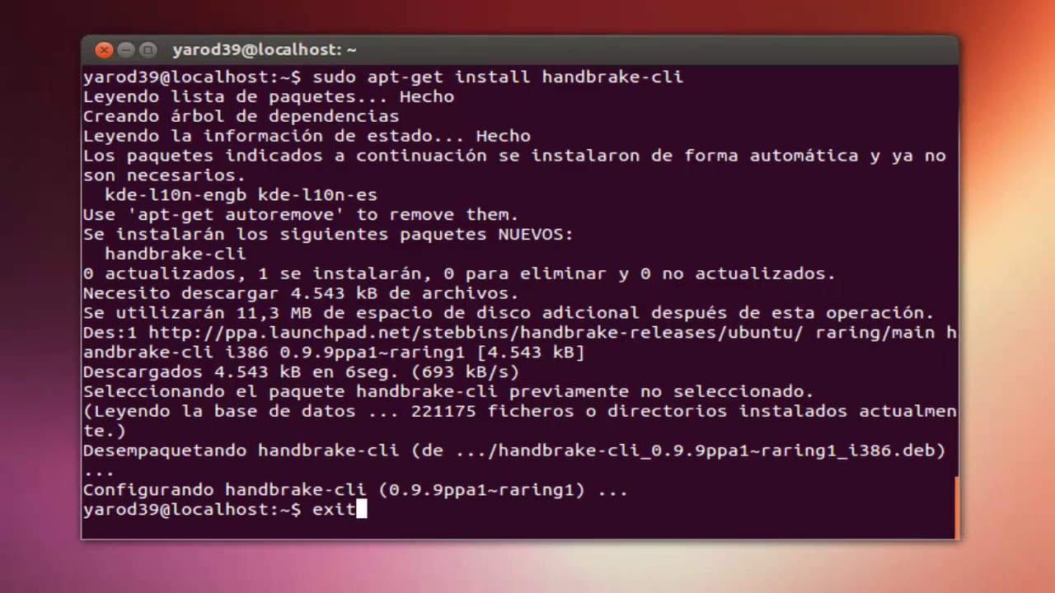
{"action": "key", "text": "Return"}
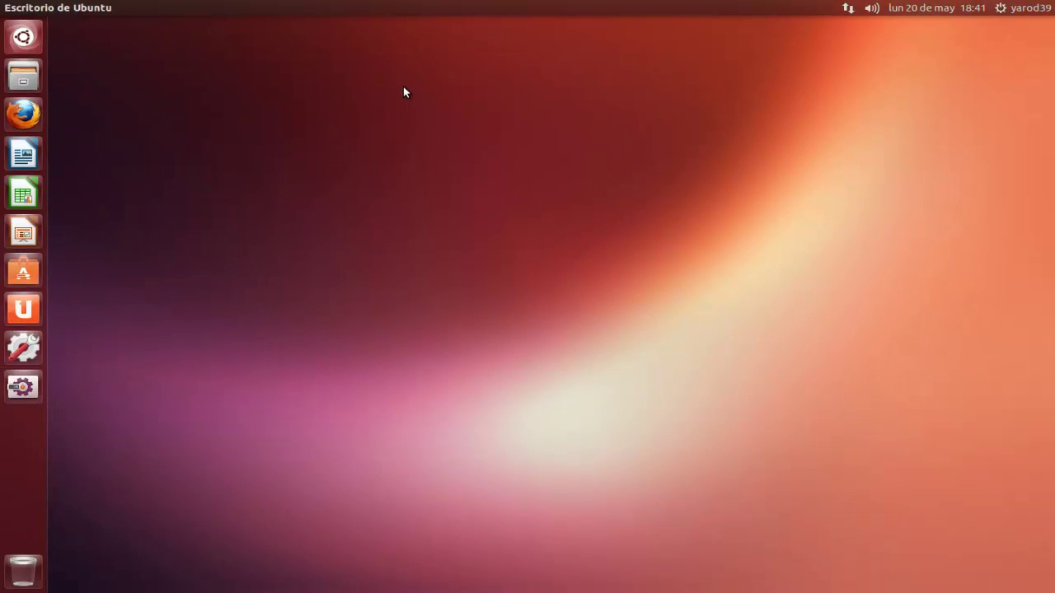
- Expand the full list of installed applications and launch HandBrake from it
{"action": "right_click", "coordinate": [33, 38]}
{"action": "left_click", "coordinate": [104, 48]}
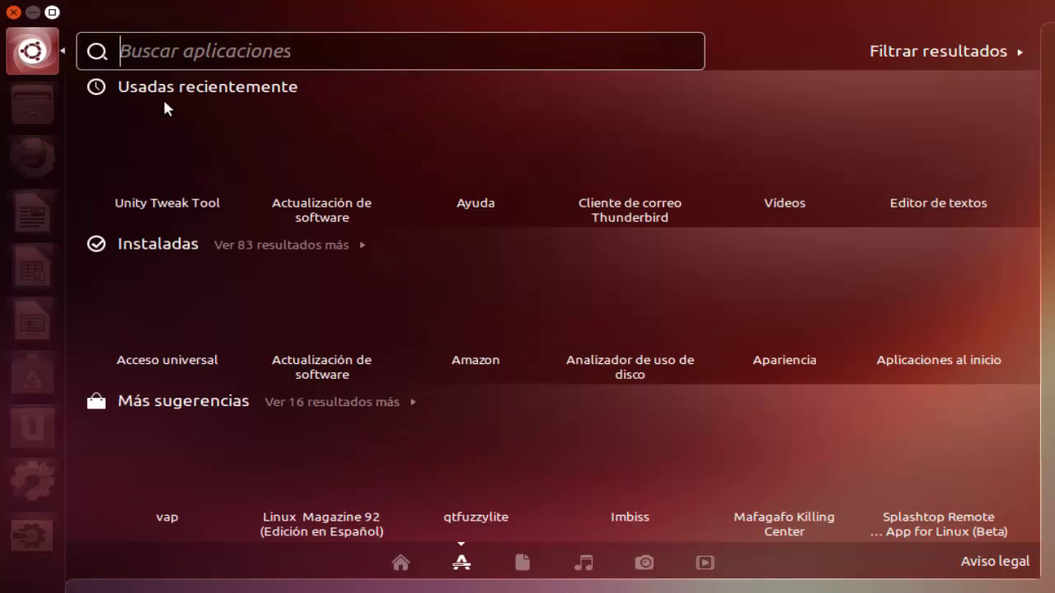
{"action": "left_click", "coordinate": [291, 241]}
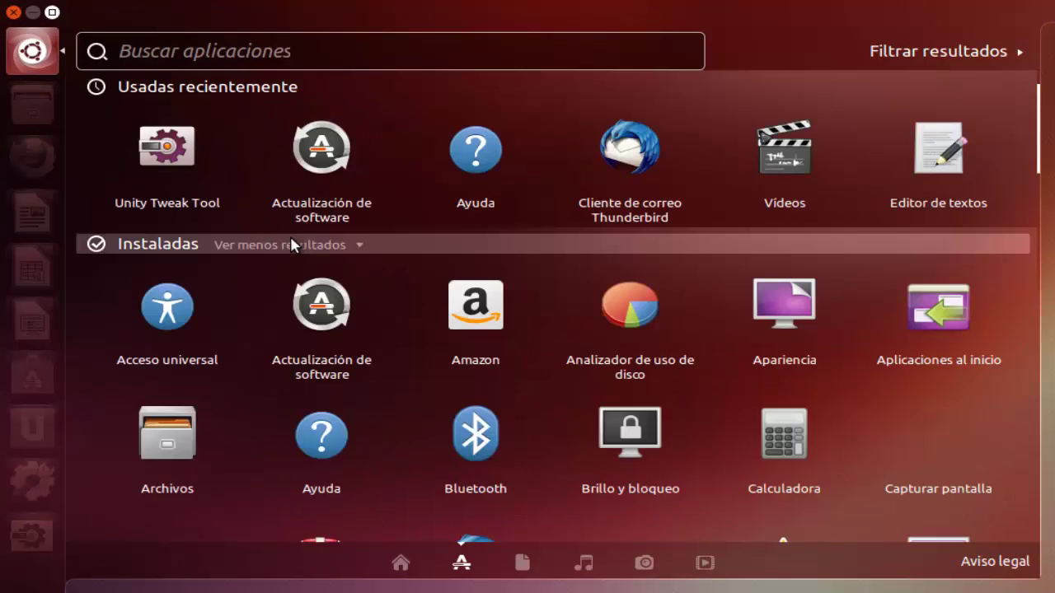
{"action": "scroll", "coordinate": [364, 298], "scroll_direction": "down", "scroll_amount": 1}
{"action": "scroll", "coordinate": [365, 305], "scroll_direction": "down", "scroll_amount": 1}
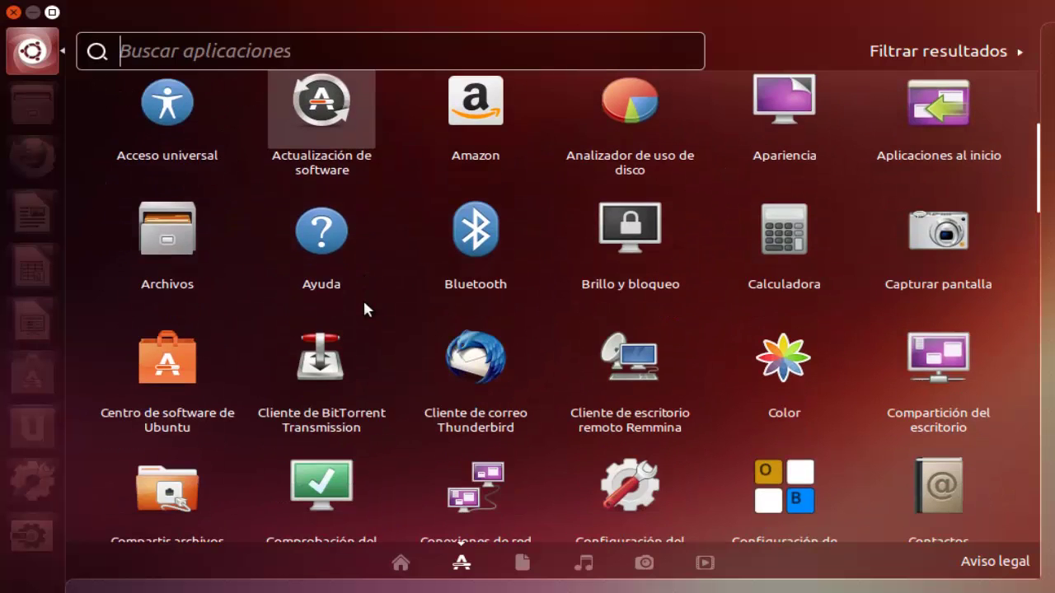
{"action": "scroll", "coordinate": [365, 300], "scroll_direction": "down", "scroll_amount": 1}
{"action": "scroll", "coordinate": [366, 300], "scroll_direction": "down", "scroll_amount": 1}
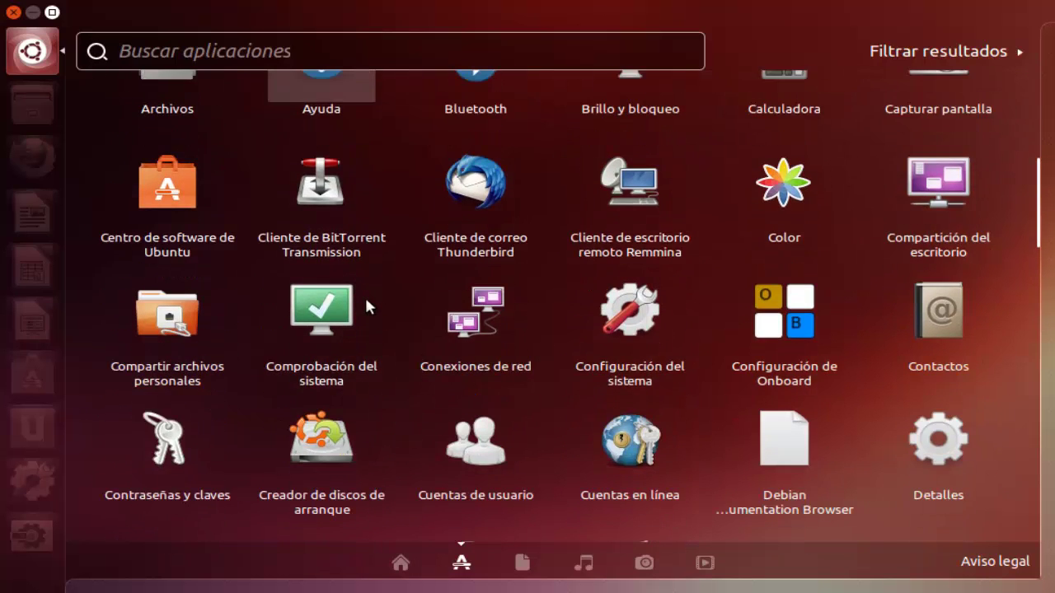
{"action": "scroll", "coordinate": [366, 300], "scroll_direction": "down", "scroll_amount": 1}
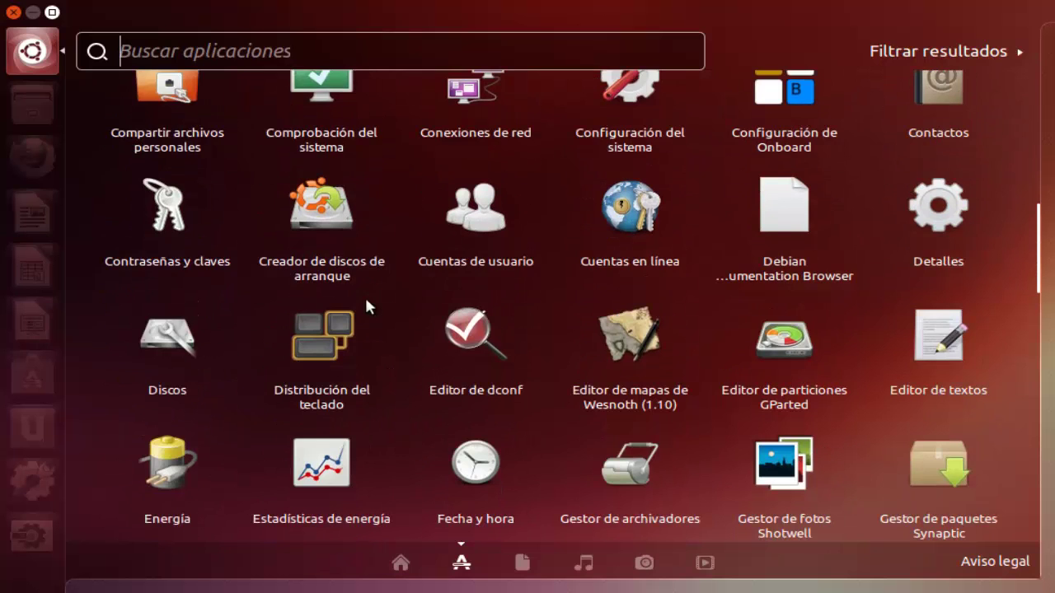
{"action": "scroll", "coordinate": [365, 302], "scroll_direction": "down", "scroll_amount": 2}
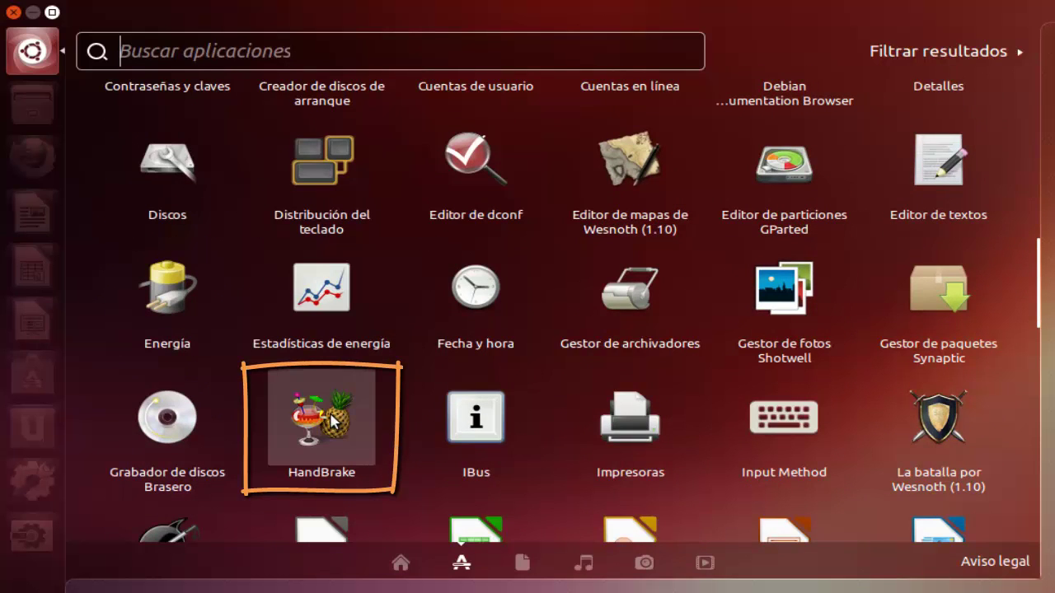
{"action": "left_click", "coordinate": [336, 404]}
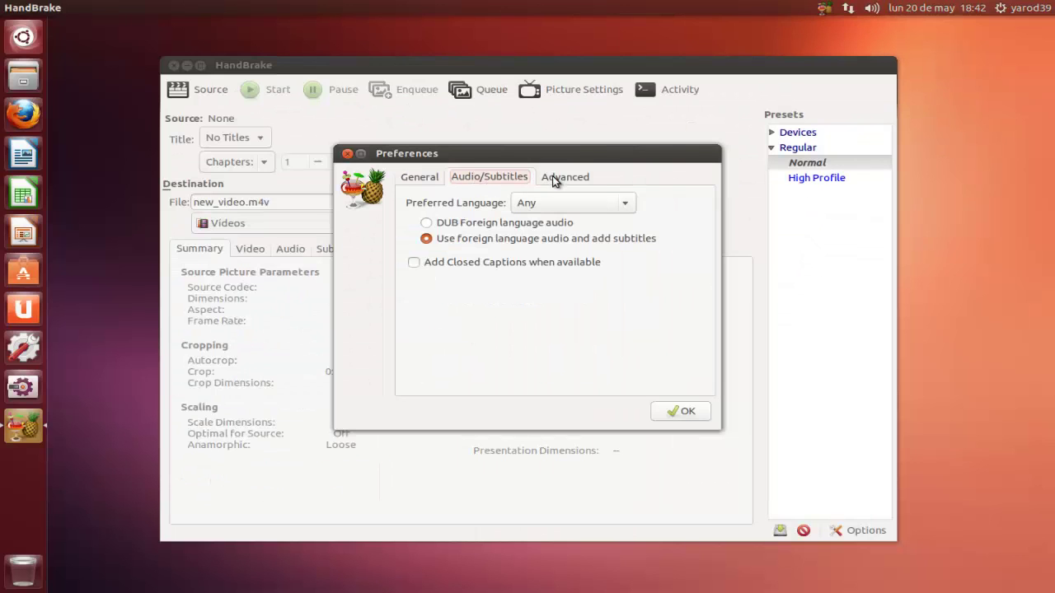
- Review HandBrake's Advanced, Audio/Subtitles and General preferences, and close the preferences without changing anything
{"action": "left_click", "coordinate": [552, 179]}
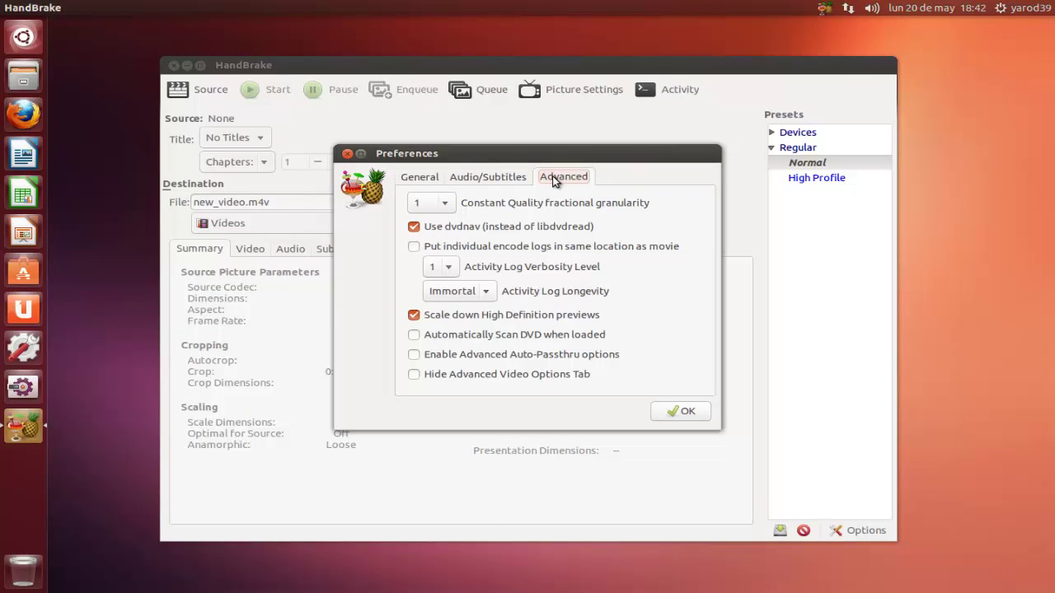
{"action": "left_click", "coordinate": [494, 180]}
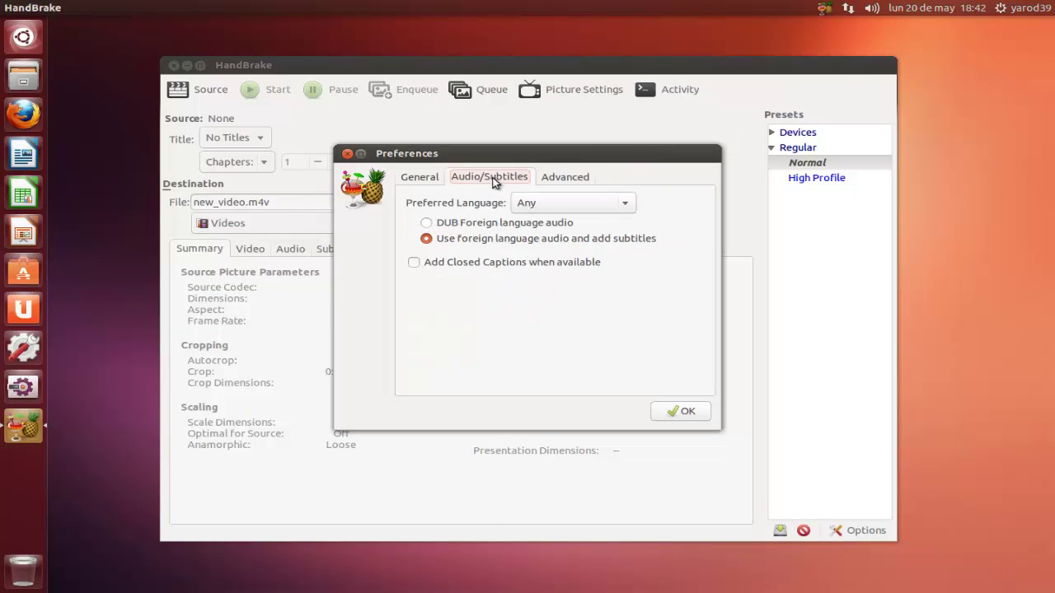
{"action": "left_click", "coordinate": [421, 180]}
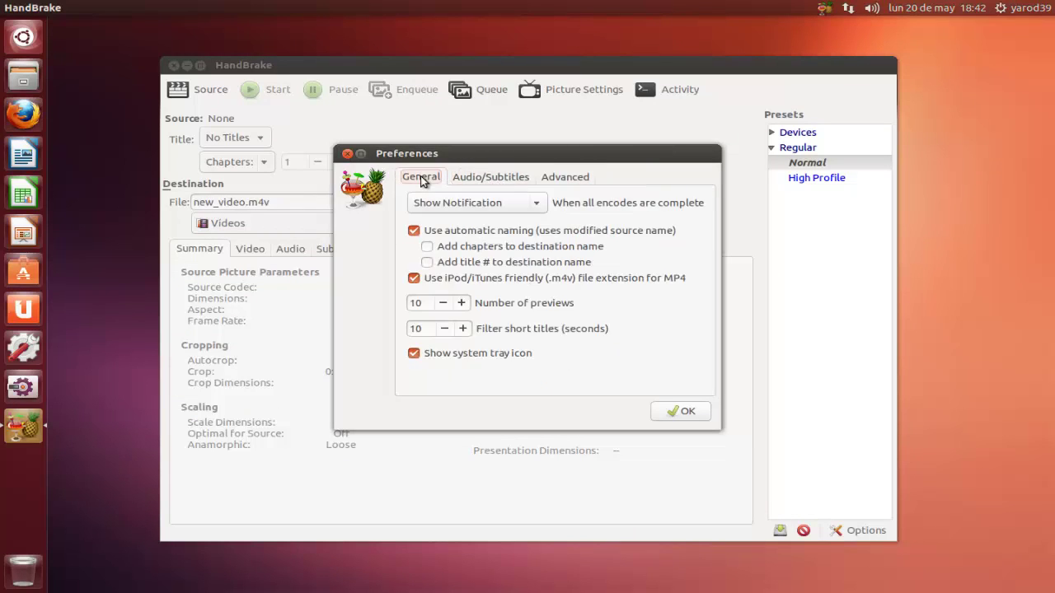
{"action": "left_click", "coordinate": [681, 411]}
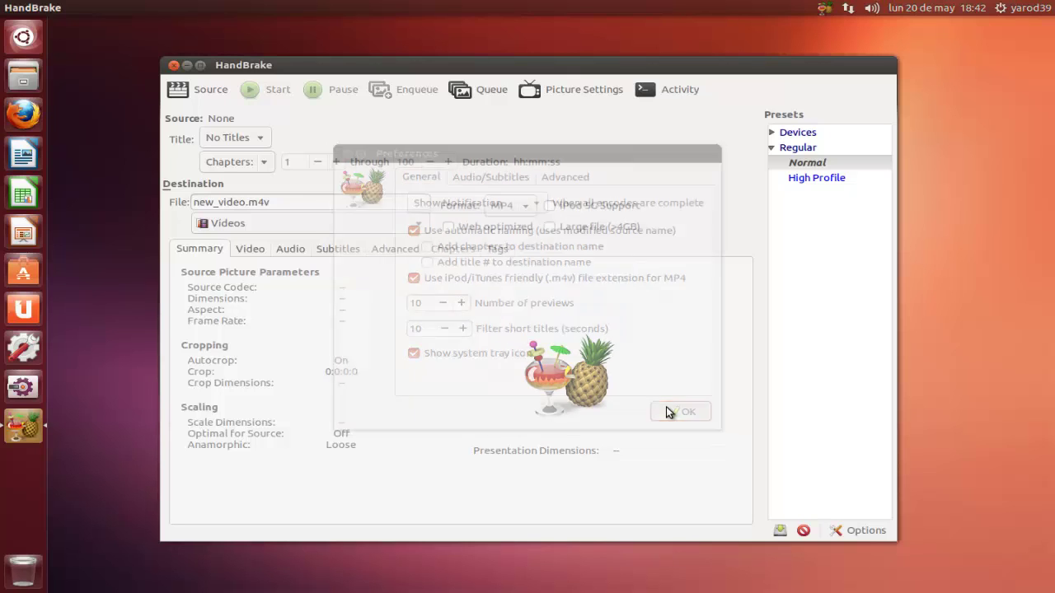
{"action": "left_click", "coordinate": [92, 9]}
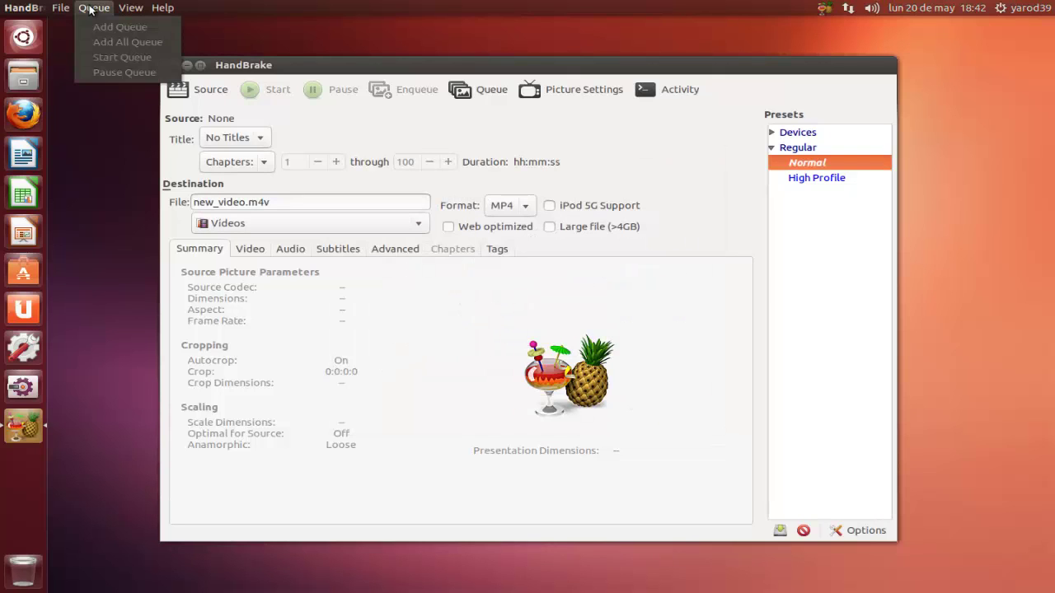
{"action": "mouse_move", "coordinate": [130, 8]}
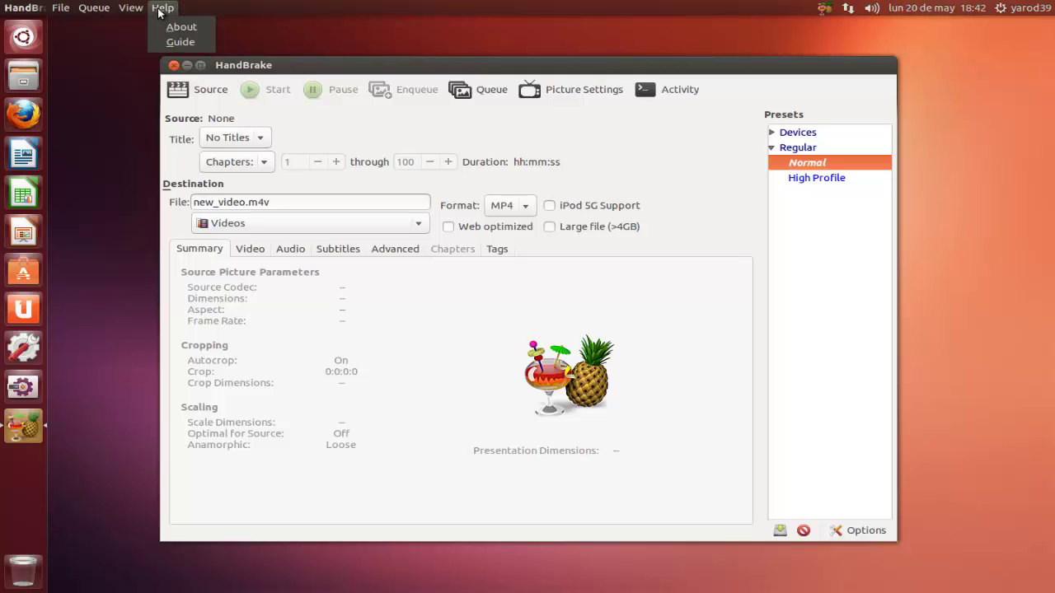
{"action": "left_click", "coordinate": [271, 71]}
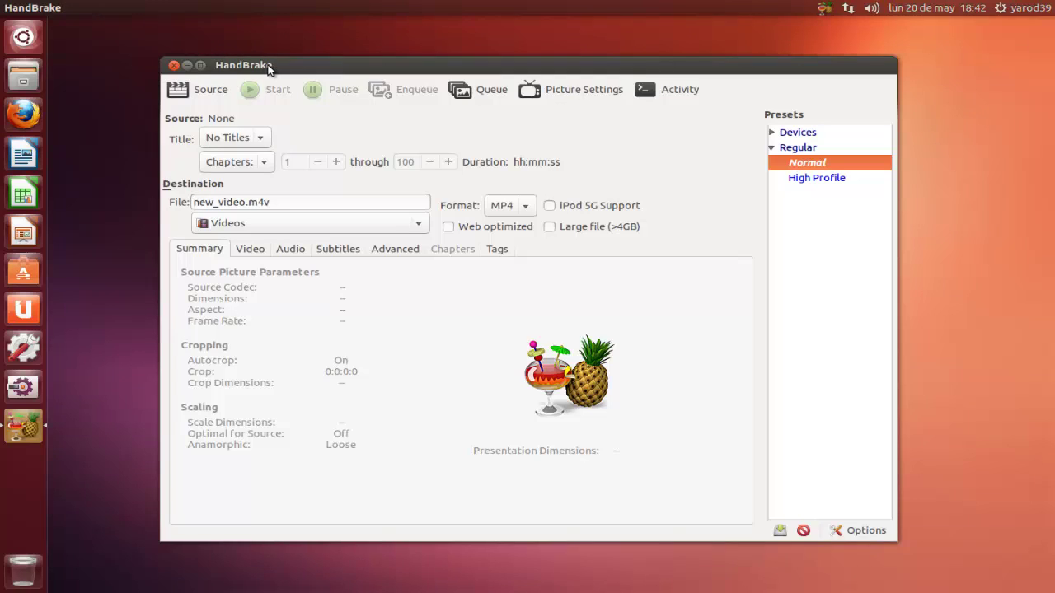
- Look at the source file chooser and the HandBrake queue window, dismissing each without adding anything
{"action": "left_click", "coordinate": [200, 89]}
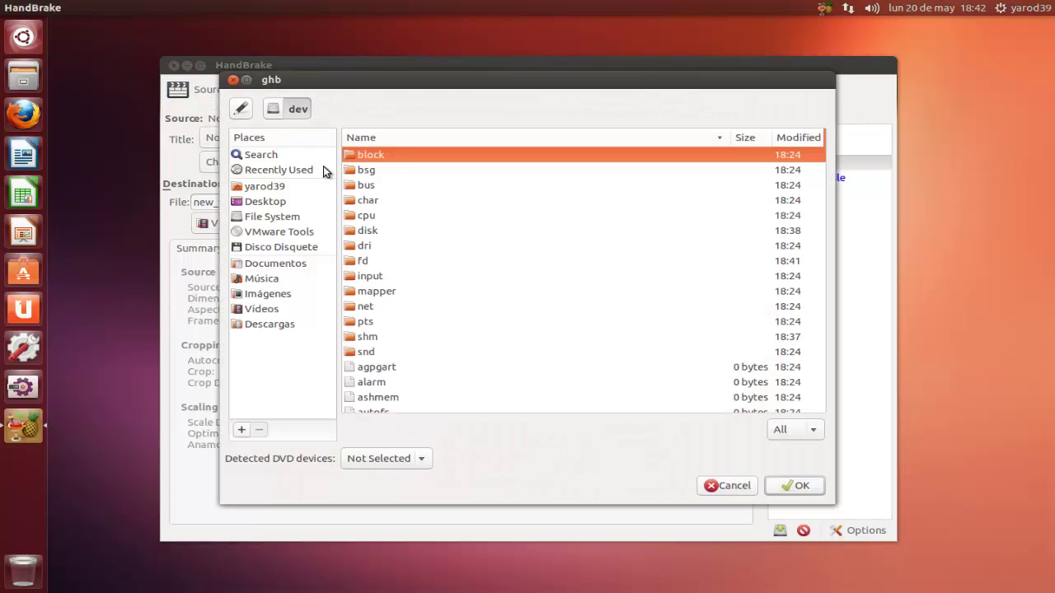
{"action": "left_click", "coordinate": [729, 486]}
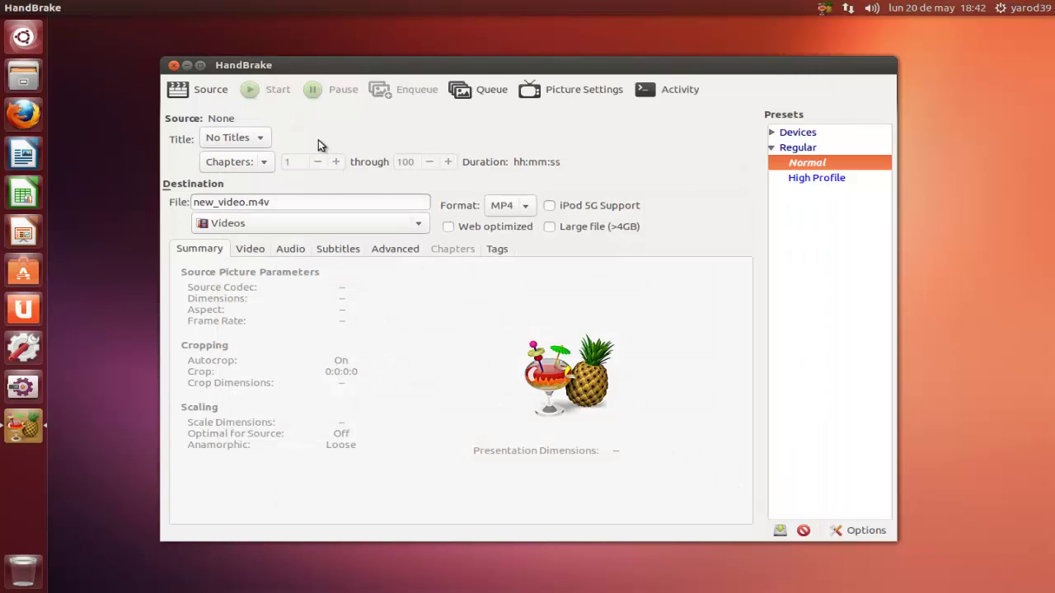
{"action": "mouse_move", "coordinate": [125, 9]}
{"action": "left_click", "coordinate": [468, 97]}
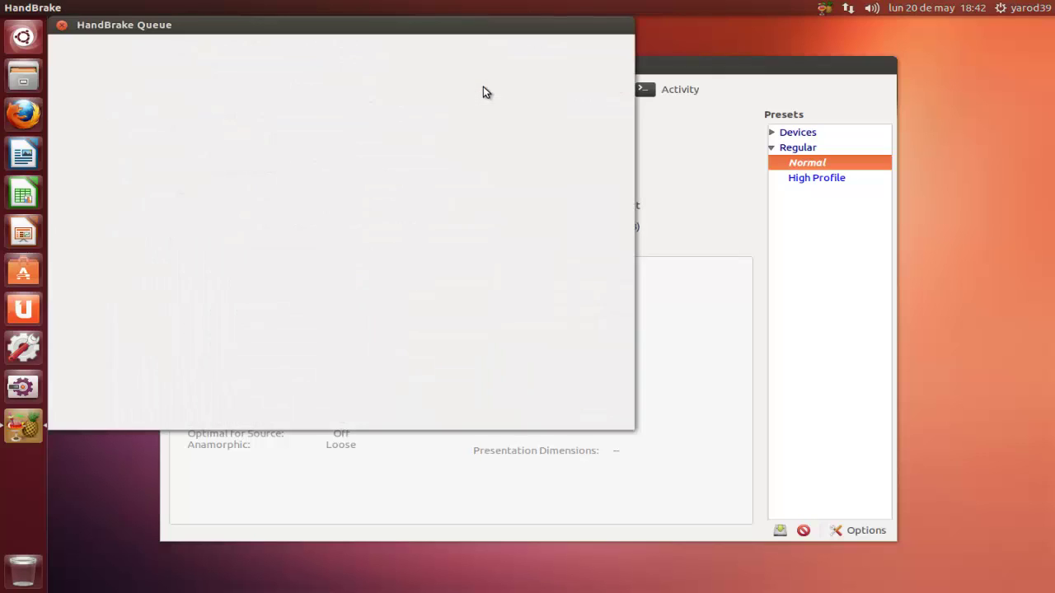
{"action": "left_click", "coordinate": [62, 26]}
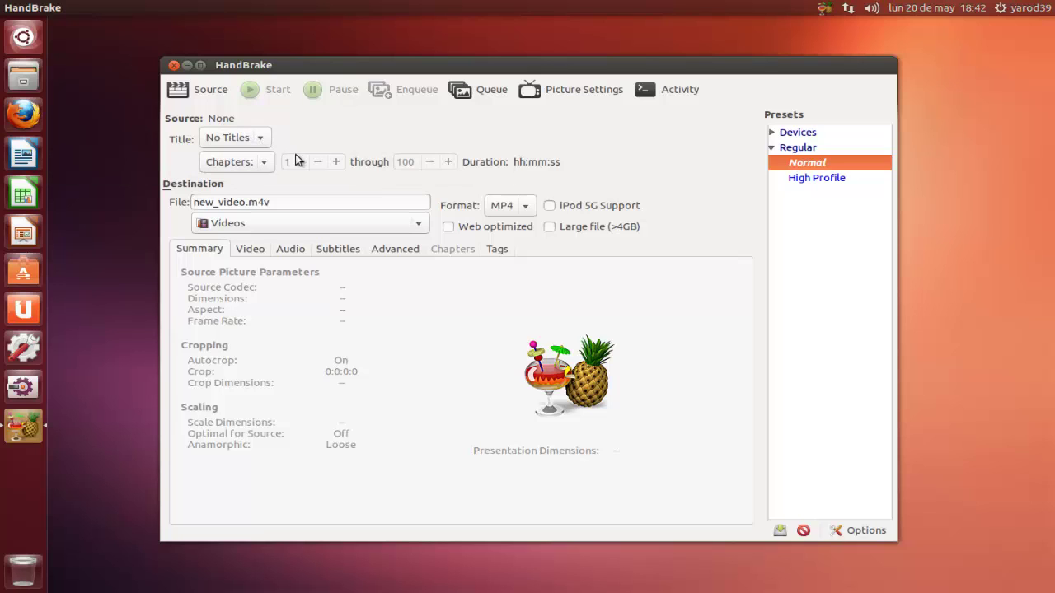
- Expand the Devices preset category to view its device presets, and update the built-in presets
{"action": "left_click", "coordinate": [797, 133]}
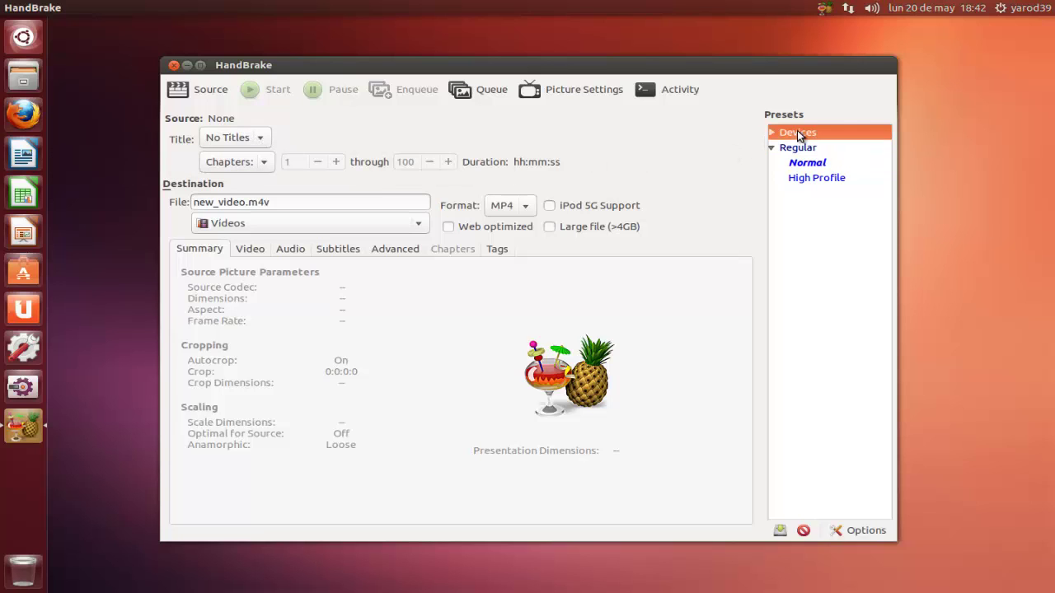
{"action": "left_click", "coordinate": [778, 132]}
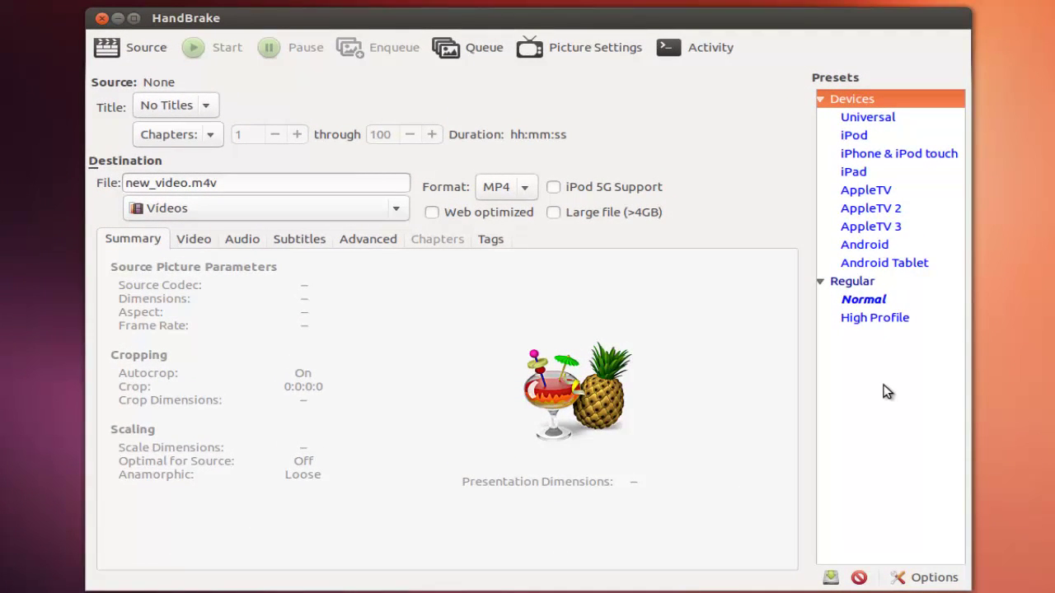
{"action": "left_click", "coordinate": [925, 580]}
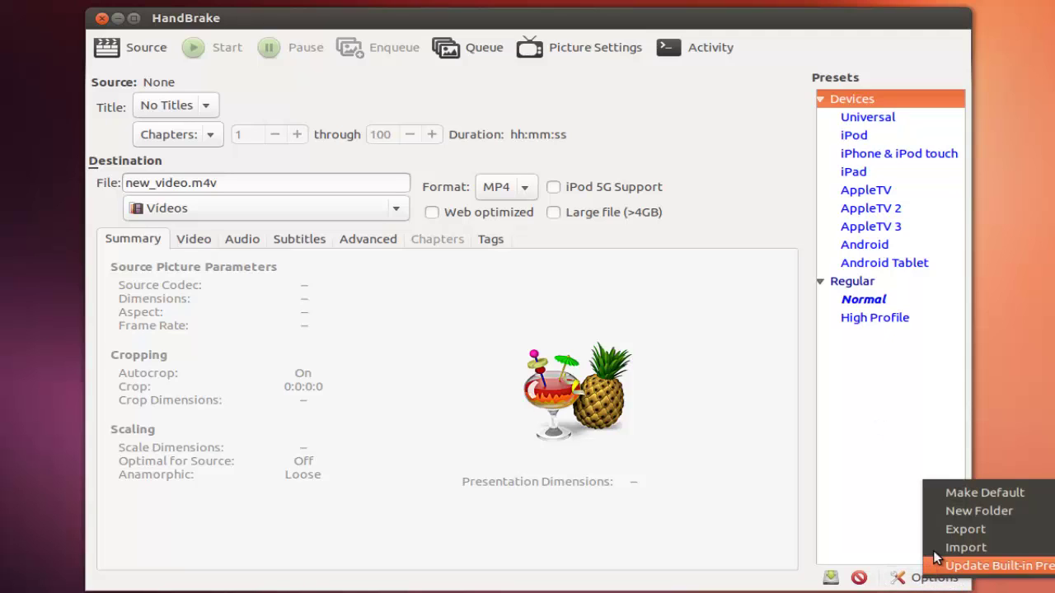
{"action": "left_click", "coordinate": [947, 498]}
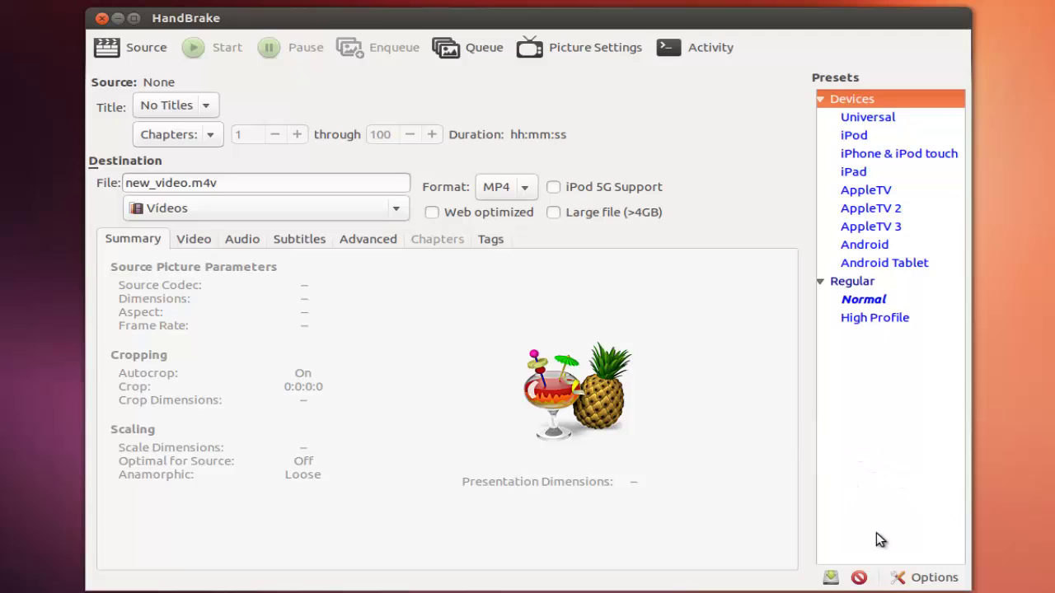
{"action": "left_click", "coordinate": [915, 579]}
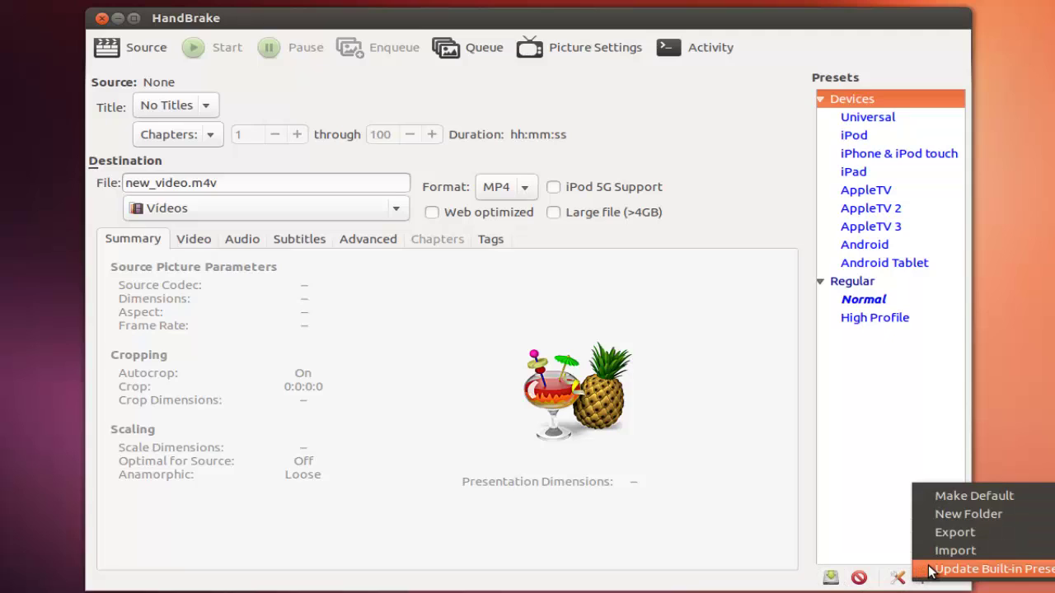
{"action": "left_click", "coordinate": [932, 570]}
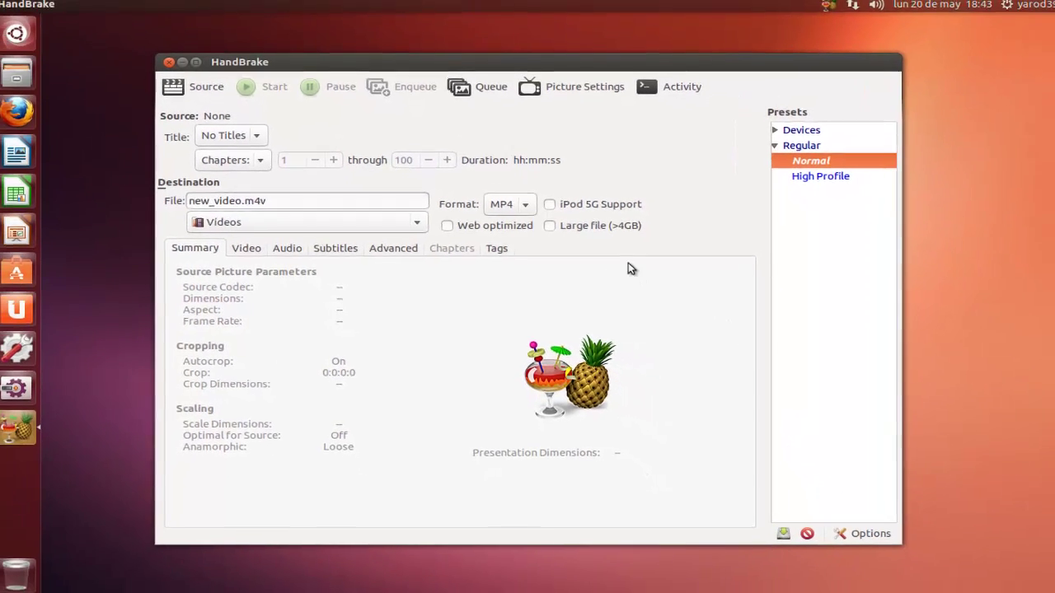
- Review HandBrake's Video, Audio, Subtitles, Advanced, Tags and Summary settings, and view the activity log before closing it
{"action": "left_click", "coordinate": [264, 249]}
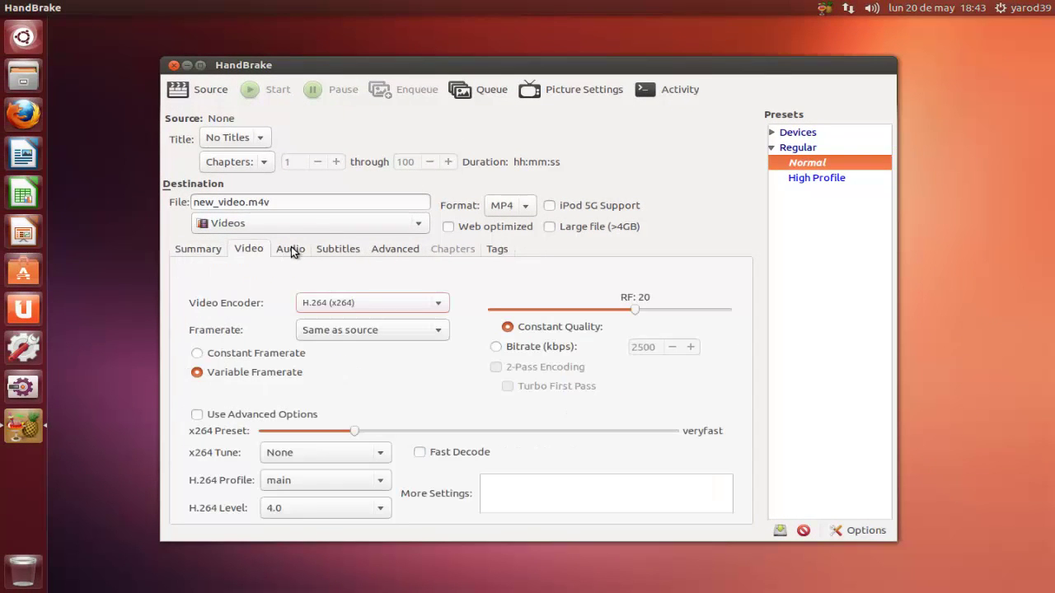
{"action": "left_click", "coordinate": [293, 251]}
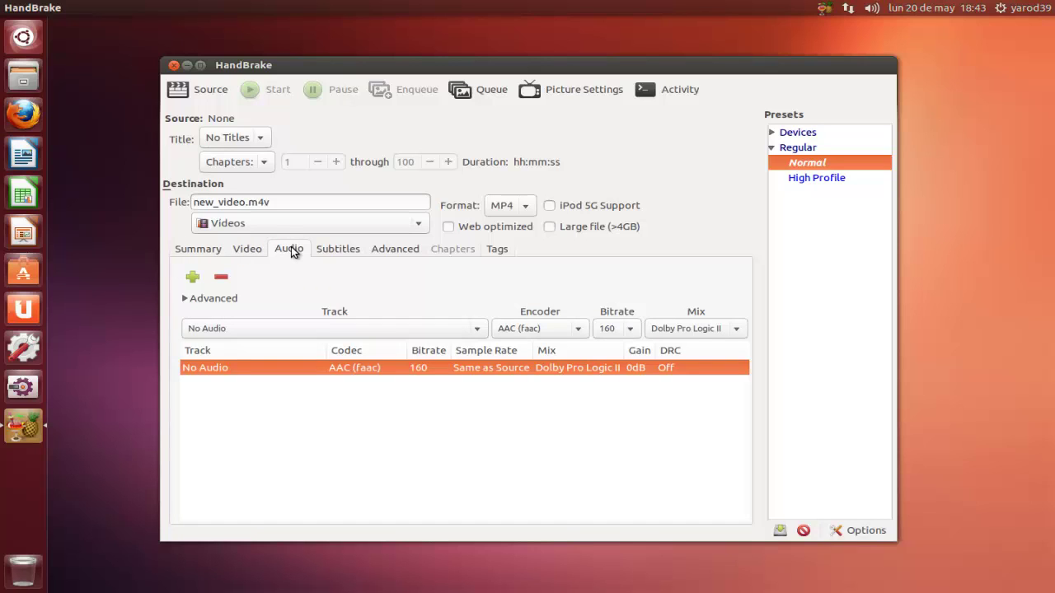
{"action": "left_click", "coordinate": [339, 251]}
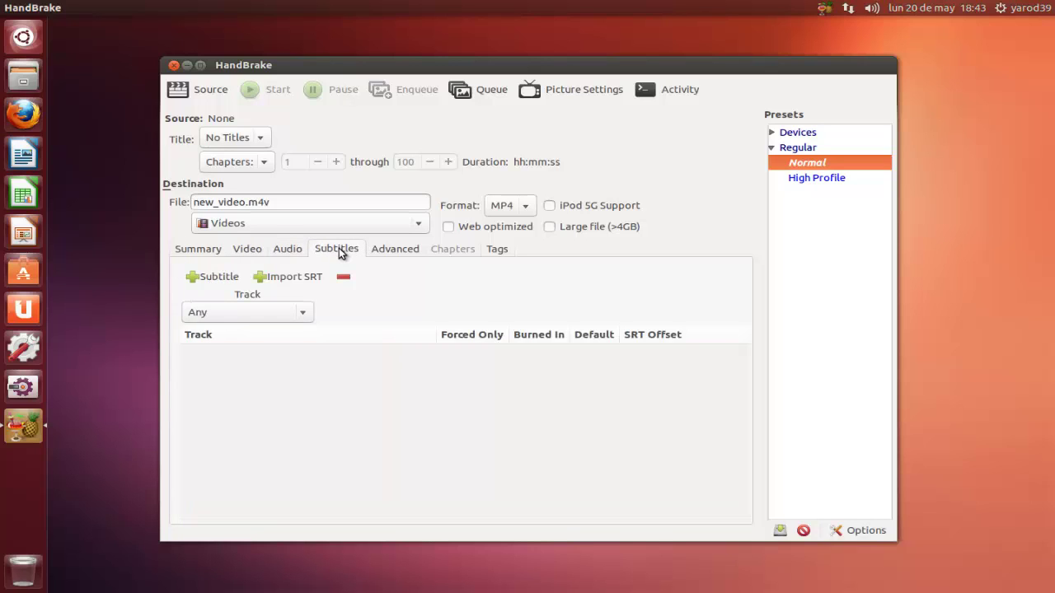
{"action": "left_click", "coordinate": [382, 250]}
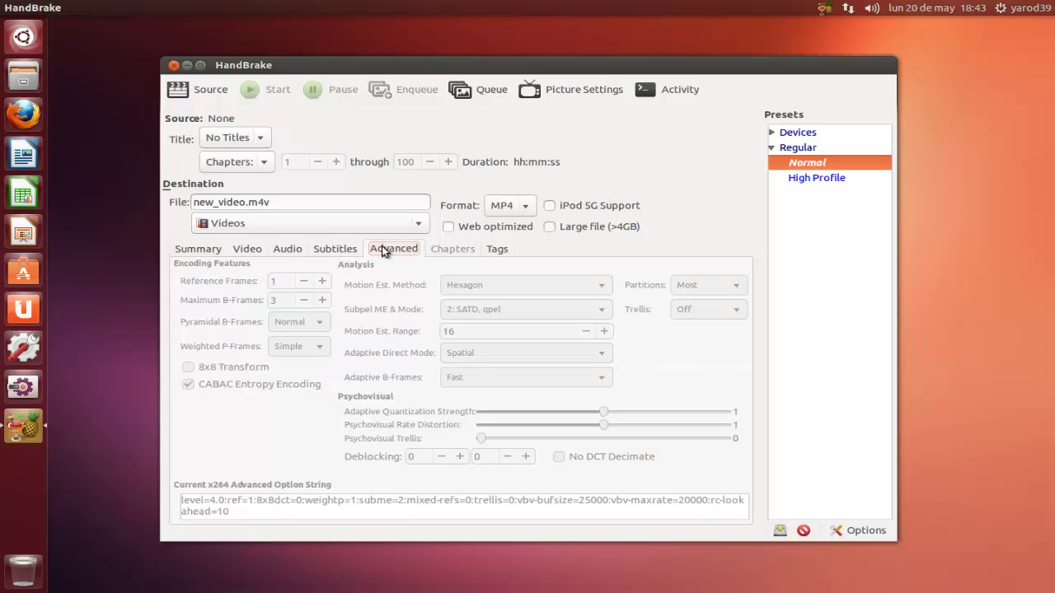
{"action": "left_click", "coordinate": [499, 251]}
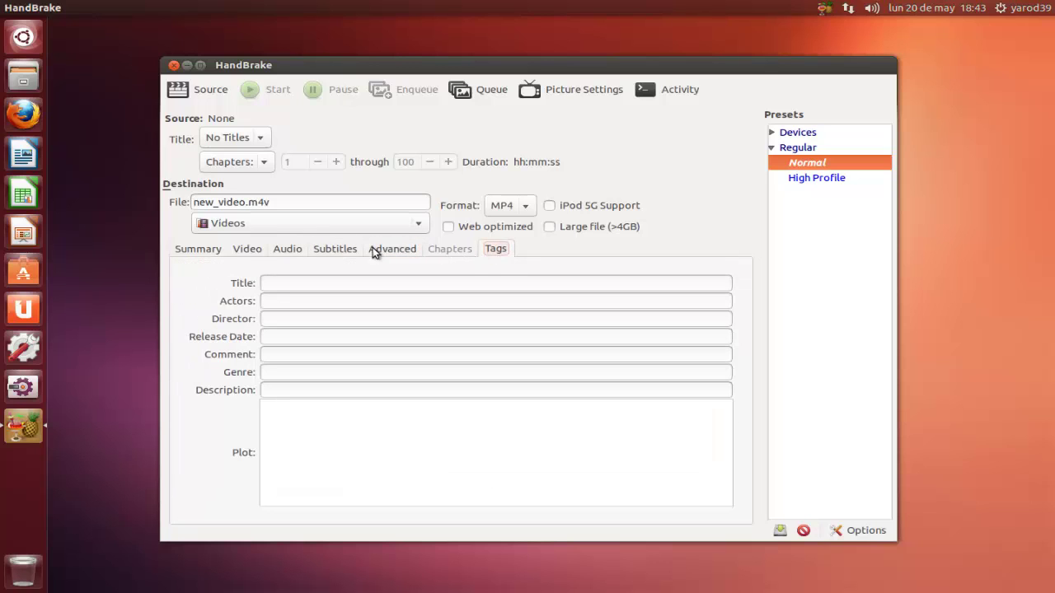
{"action": "left_click", "coordinate": [186, 251]}
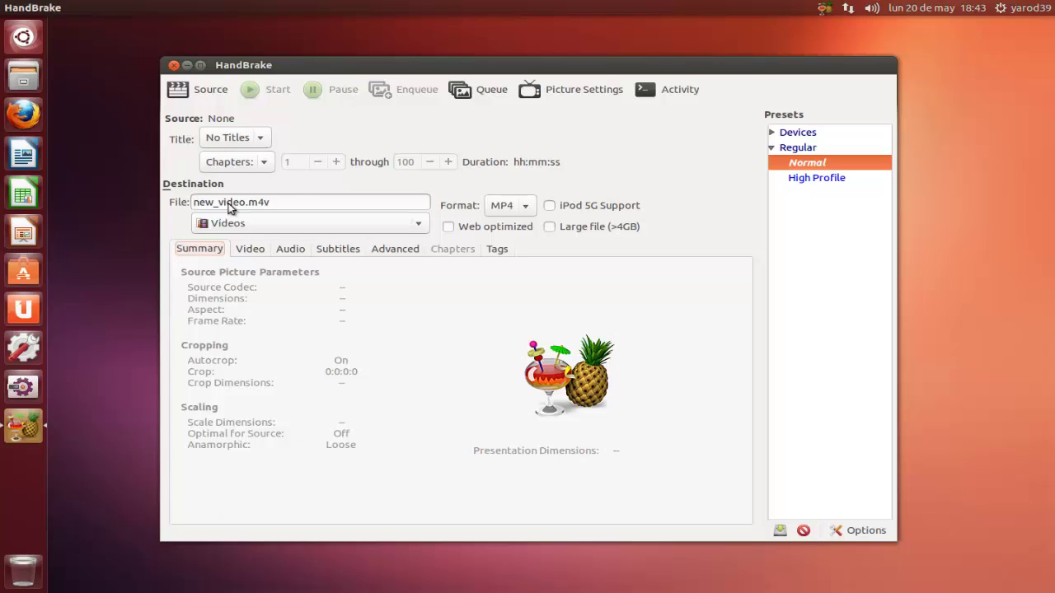
{"action": "left_click", "coordinate": [664, 91]}
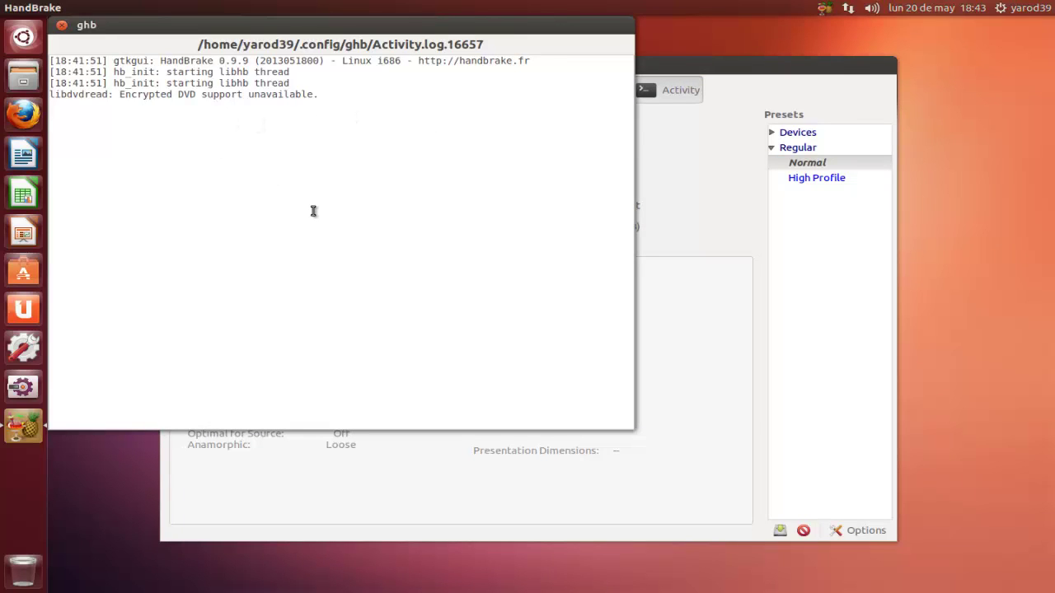
{"action": "left_click", "coordinate": [62, 27]}
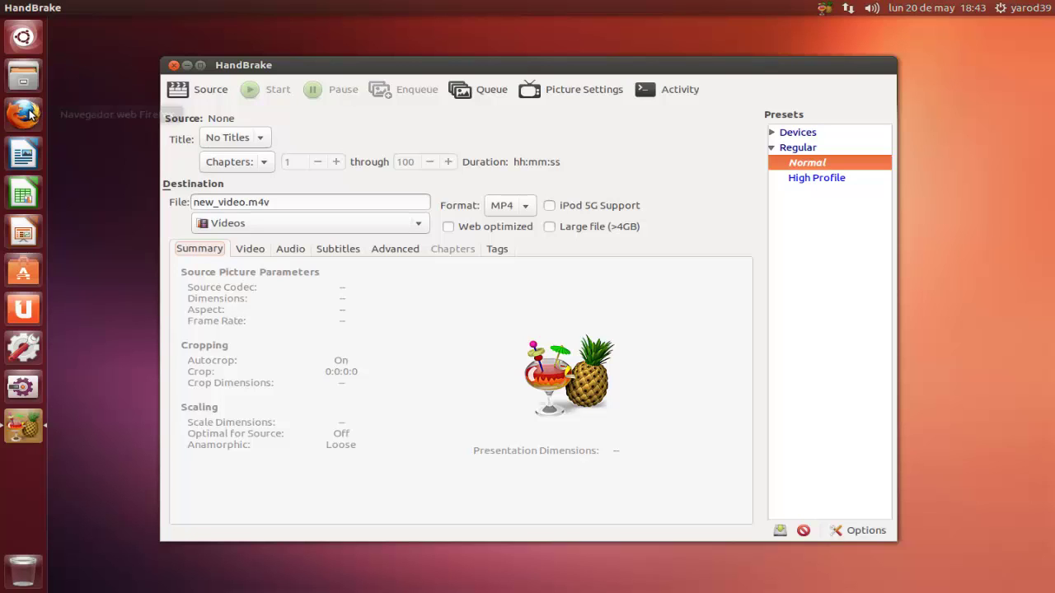
- Switch to Firefox, dismiss its rights notice, and open the add-ons manager in a maximized window
{"action": "left_click", "coordinate": [30, 113]}
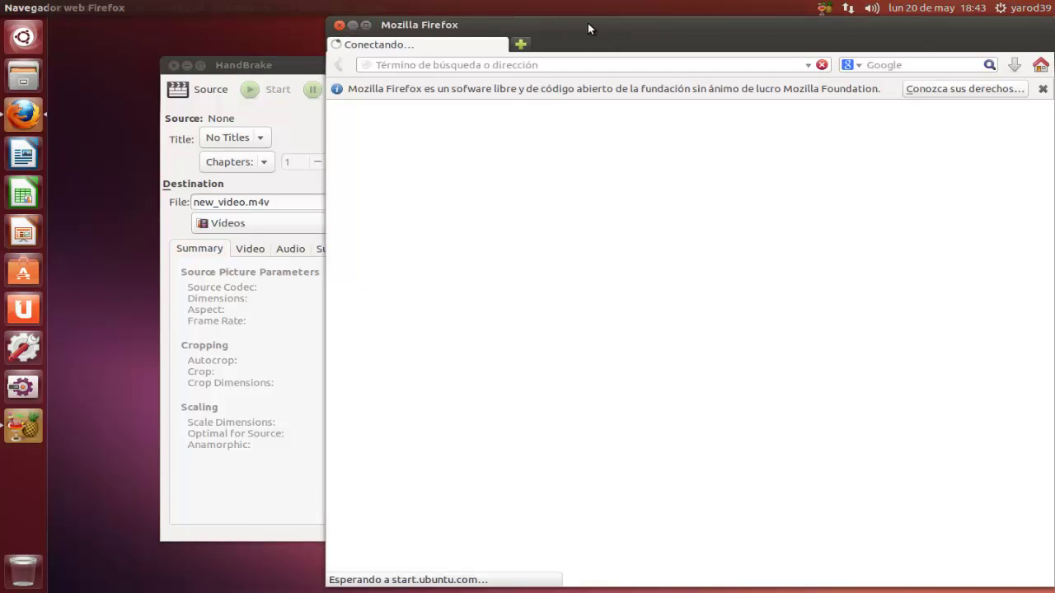
{"action": "left_click_drag", "start_coordinate": [555, 25], "coordinate": [419, 27]}
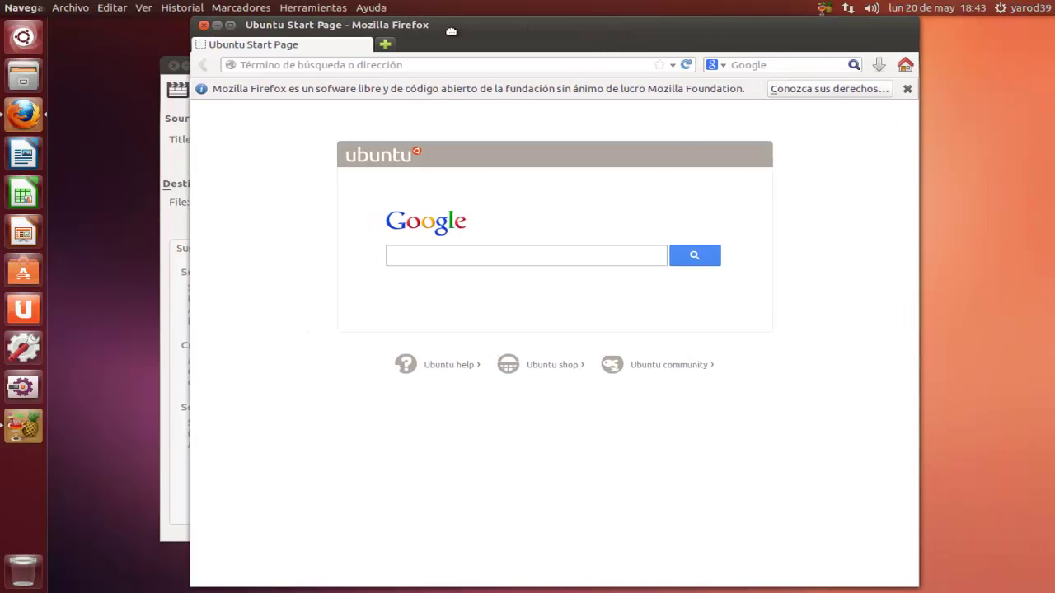
{"action": "left_click", "coordinate": [908, 89]}
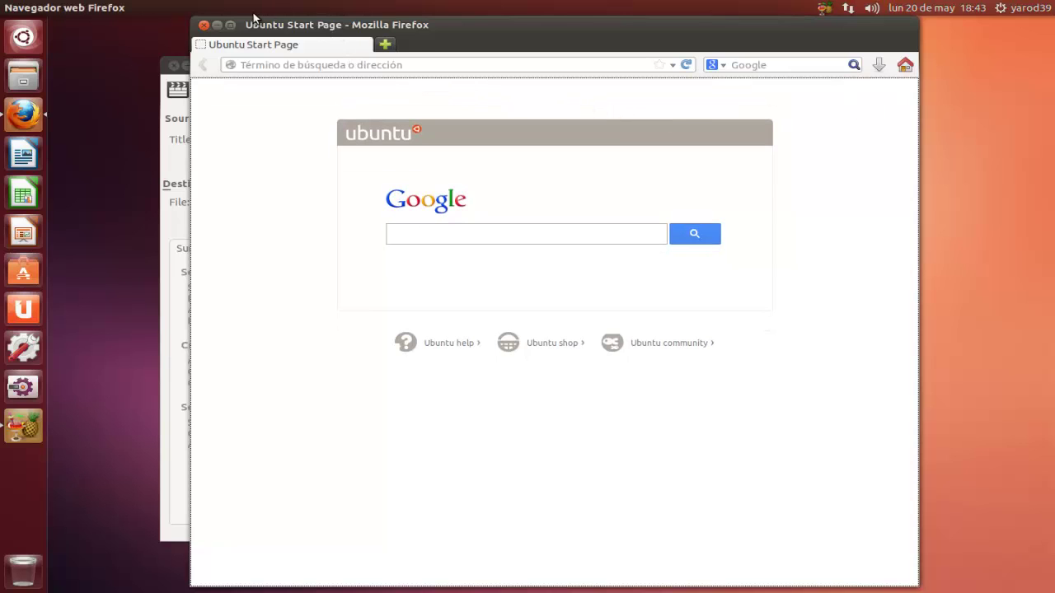
{"action": "mouse_move", "coordinate": [220, 14]}
{"action": "left_click", "coordinate": [303, 8]}
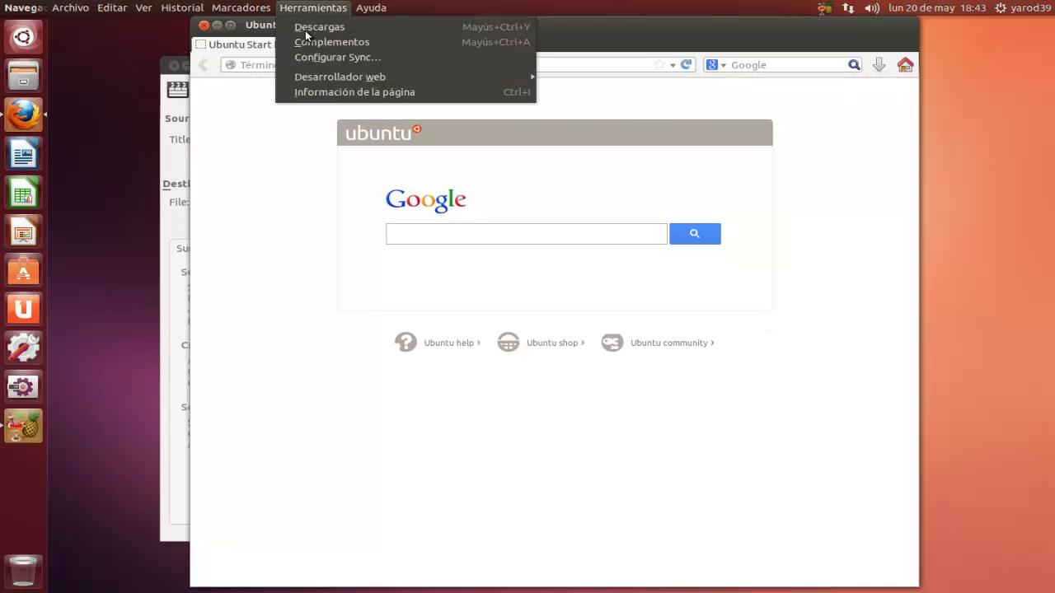
{"action": "left_click", "coordinate": [306, 41]}
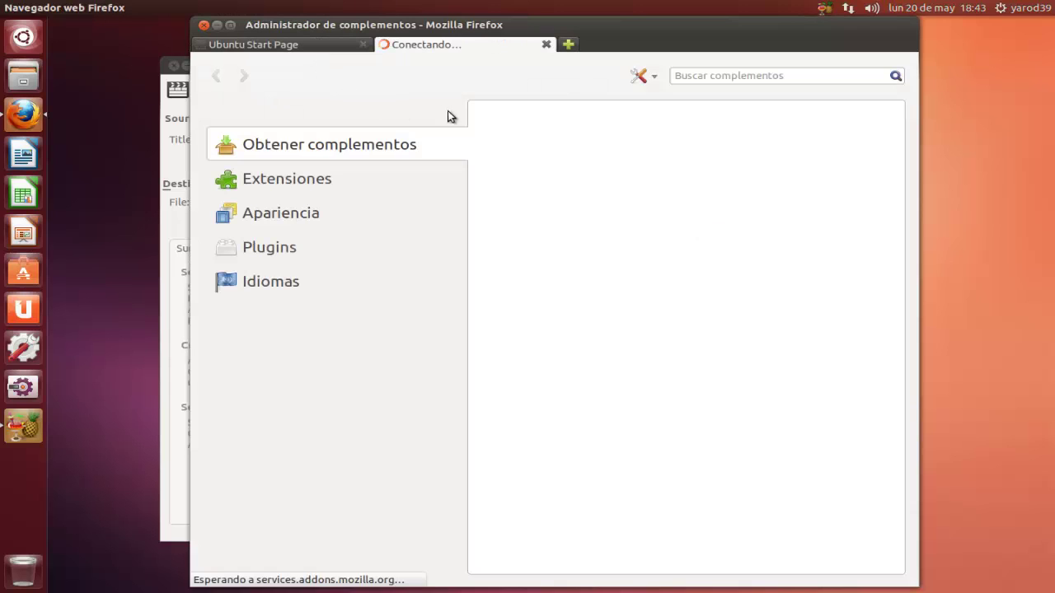
{"action": "left_click", "coordinate": [231, 25]}
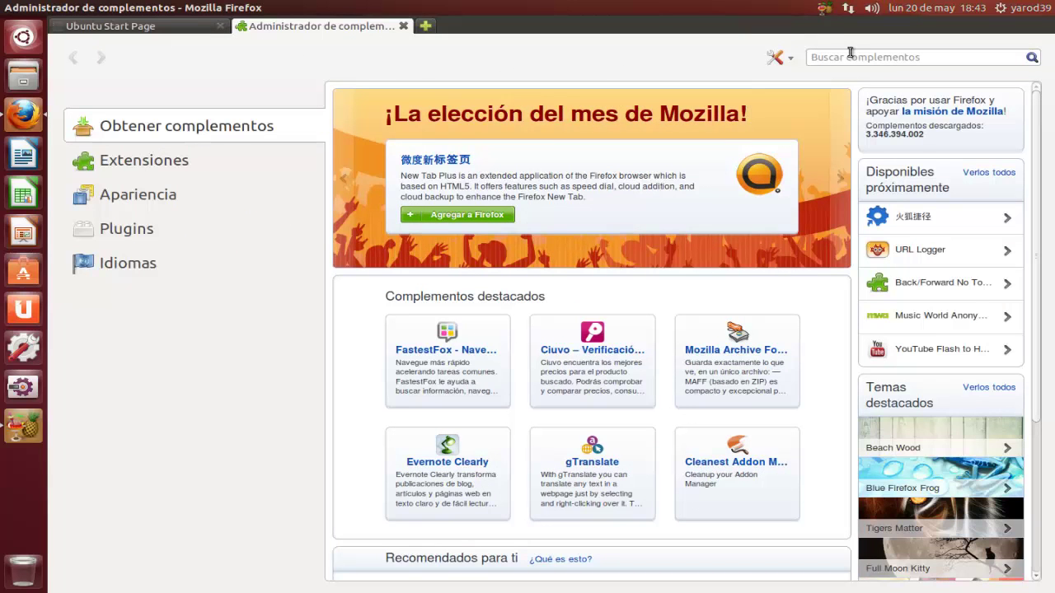
- Search the available add-ons for "video", install Video DownloadHelper with a Firefox restart, and close its welcome page and the add-ons manager
{"action": "left_click", "coordinate": [849, 58]}
{"action": "type", "text": "video"}
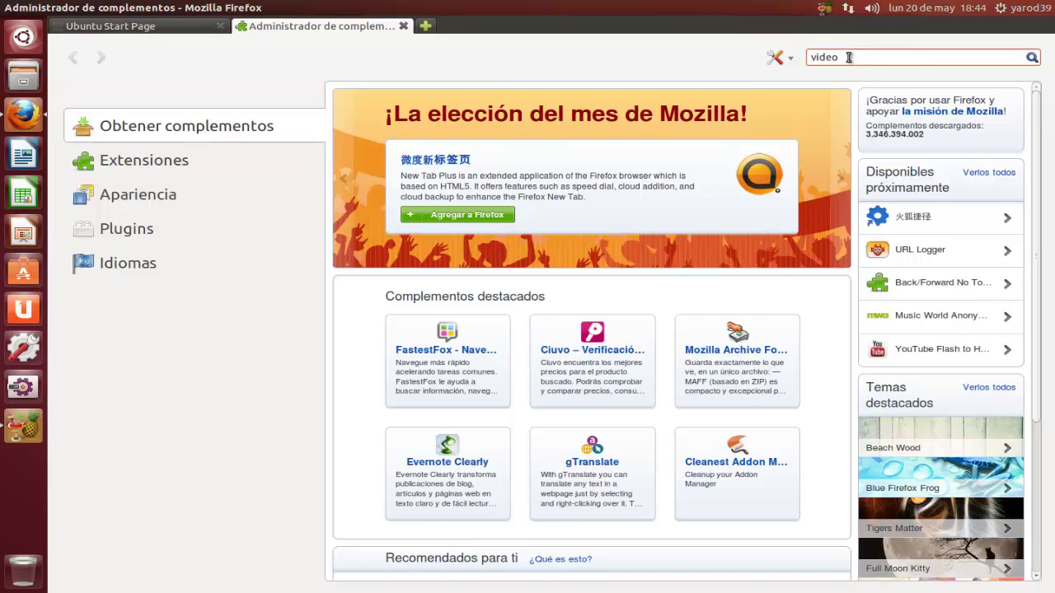
{"action": "left_click", "coordinate": [1031, 57]}
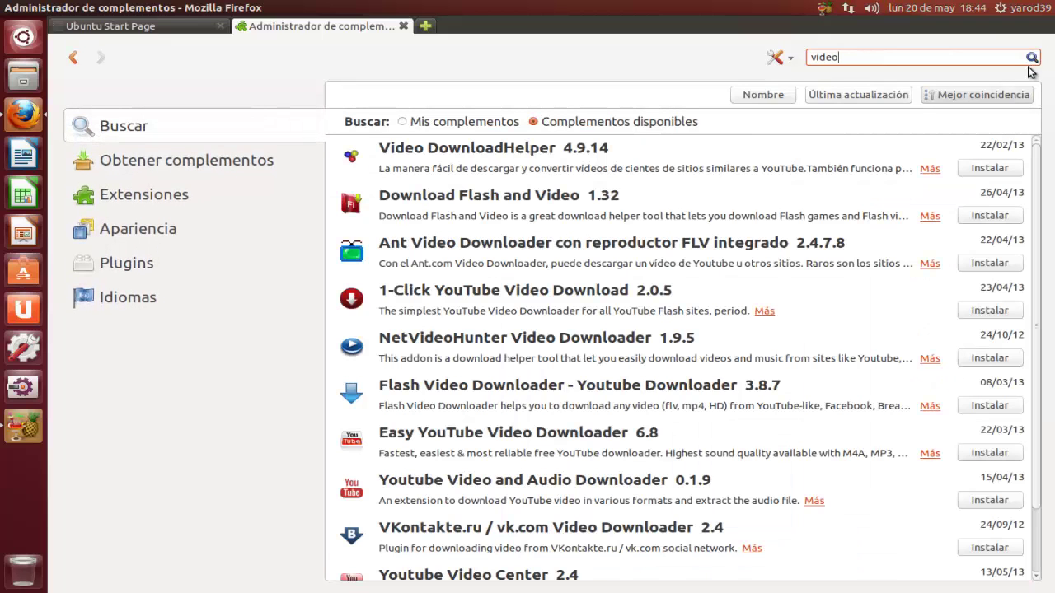
{"action": "left_click", "coordinate": [994, 168]}
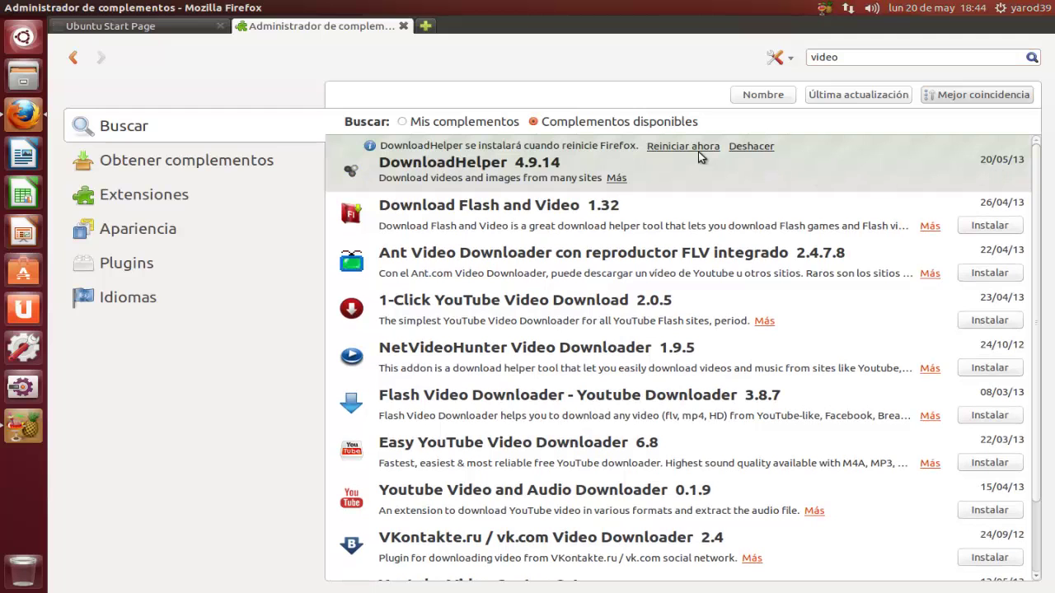
{"action": "left_click", "coordinate": [691, 146]}
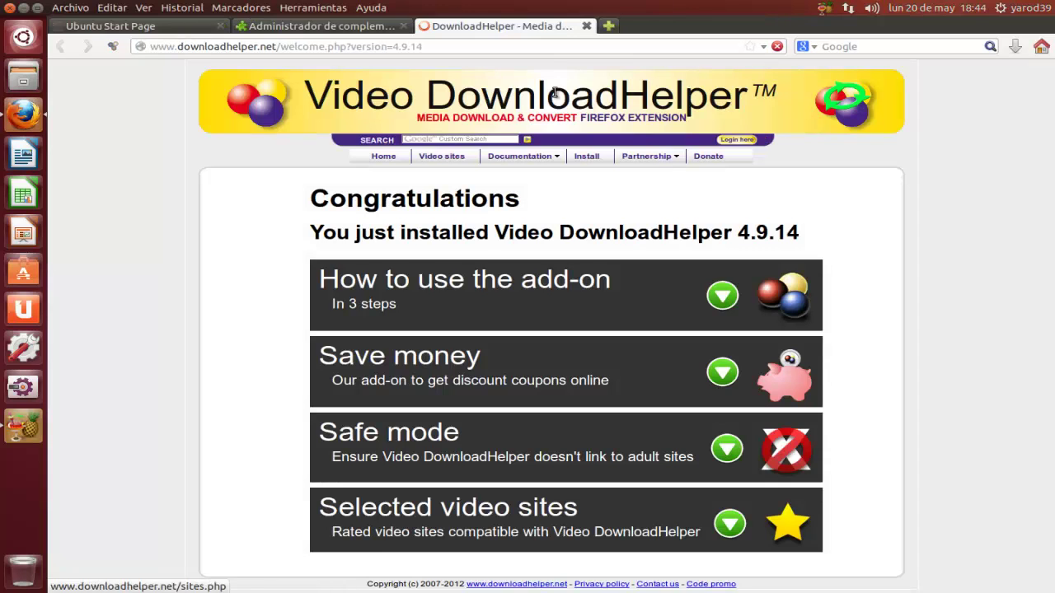
{"action": "left_click", "coordinate": [586, 27]}
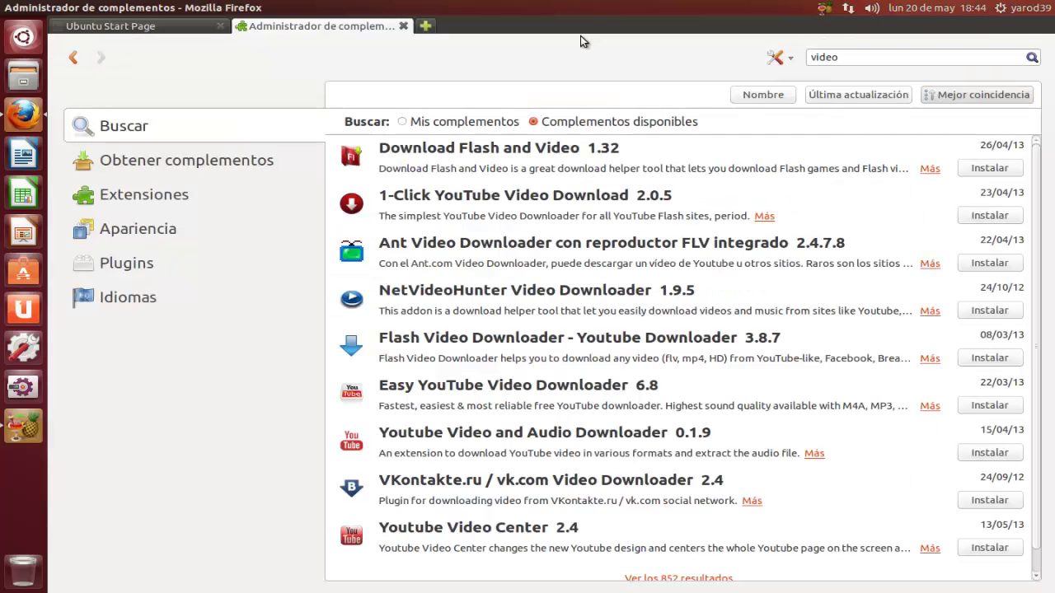
{"action": "left_click", "coordinate": [403, 25]}
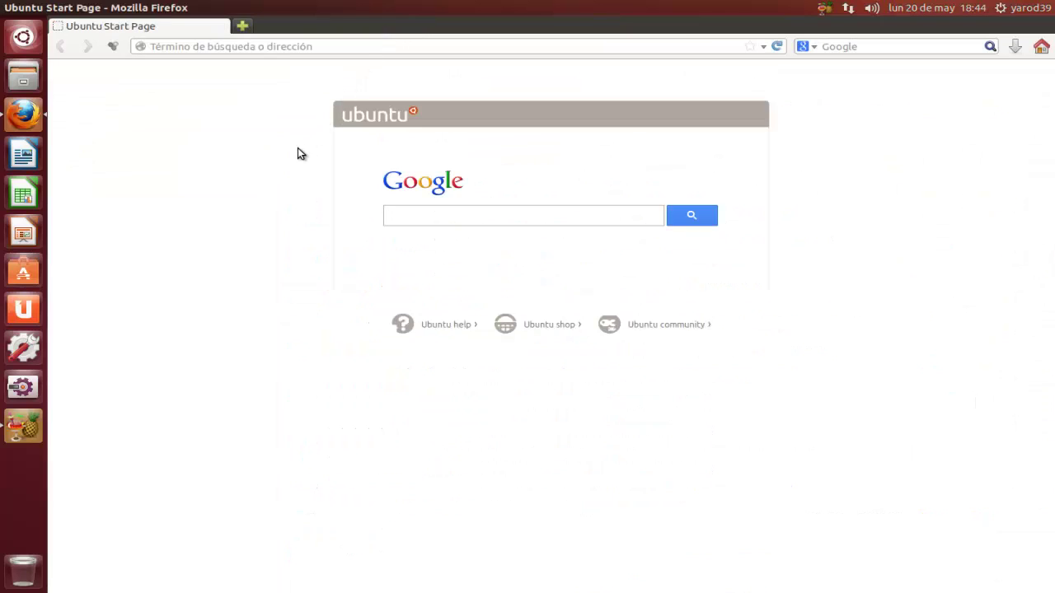
- Search Google for "youtube" and open the YouTube site from the results
{"action": "type", "text": "youtube"}
{"action": "key", "text": "Return"}
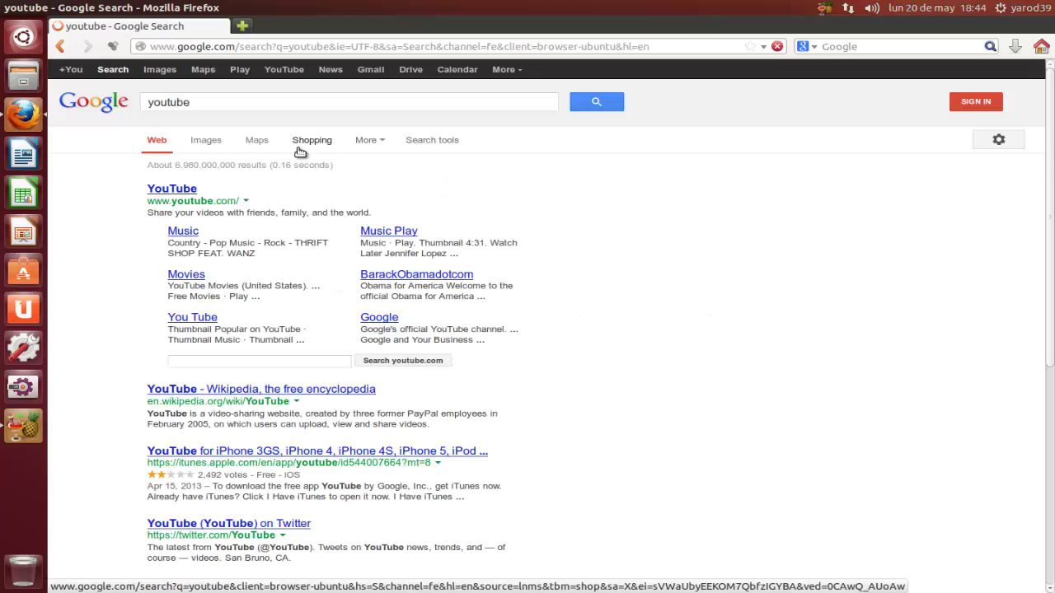
{"action": "left_click", "coordinate": [180, 189]}
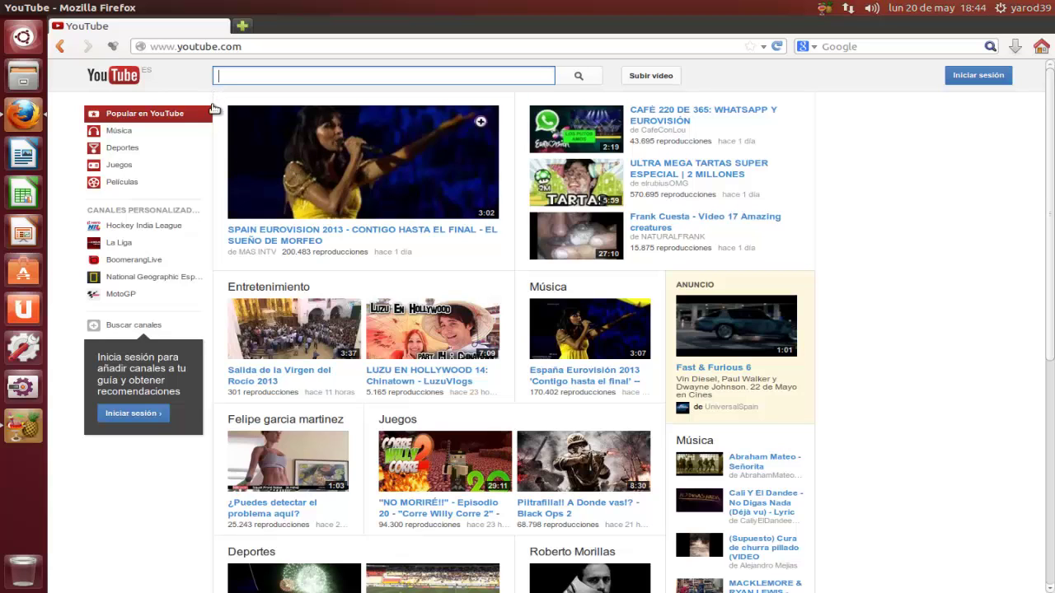
- Search YouTube for "creative commons" and open the video Creative Commons CPJV
{"action": "type", "text": "cre"}
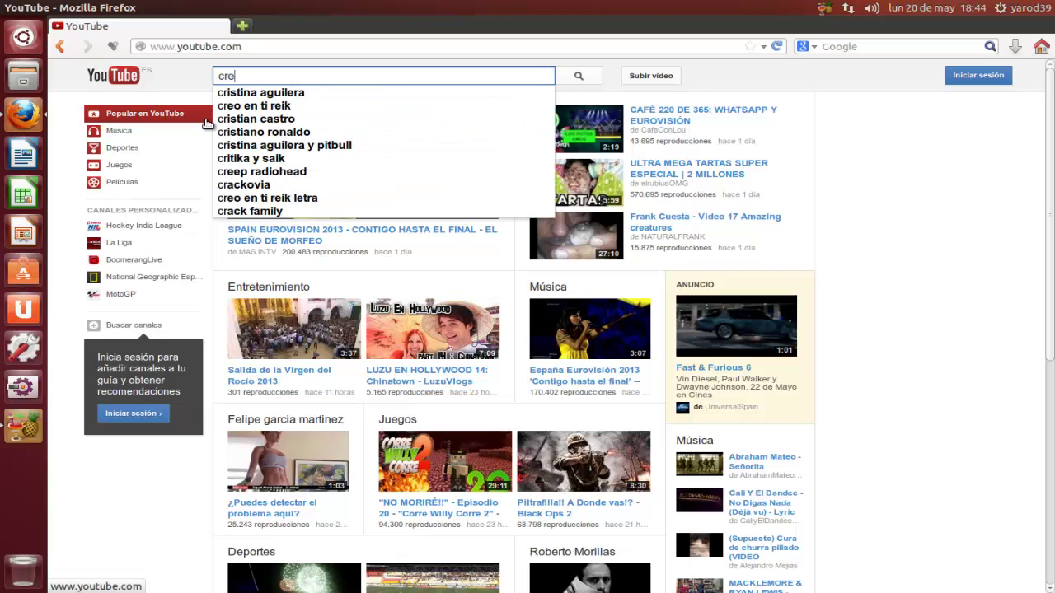
{"action": "type", "text": "ative co"}
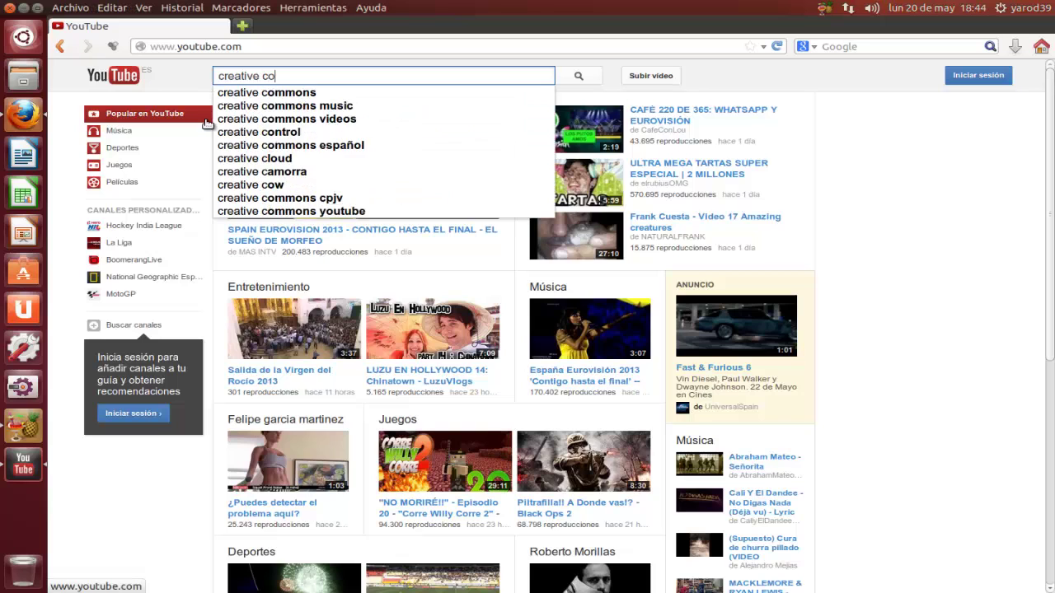
{"action": "type", "text": "mmons"}
{"action": "key", "text": "Return"}
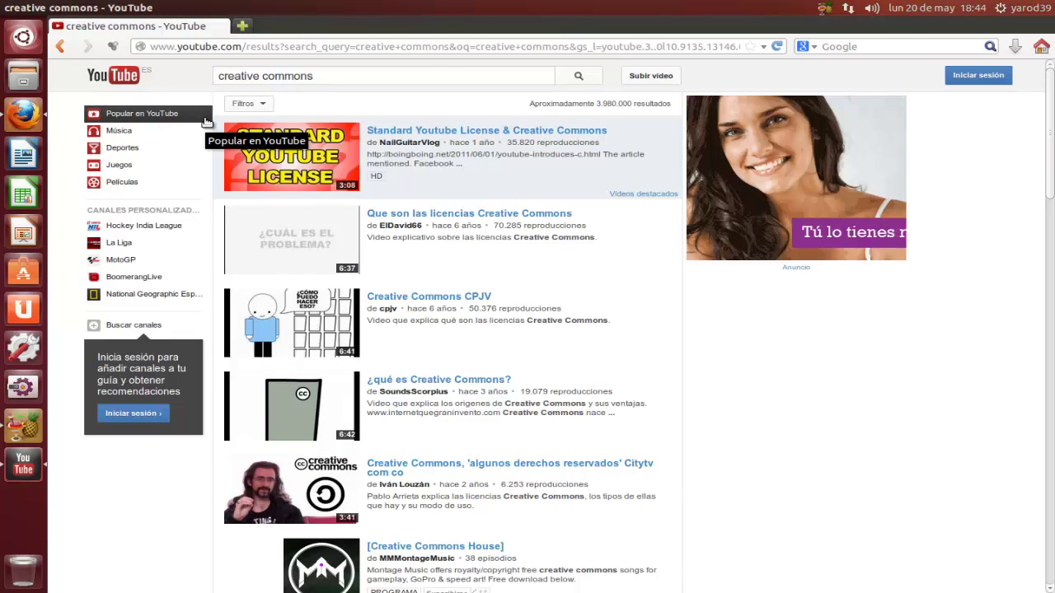
{"action": "left_click", "coordinate": [428, 301]}
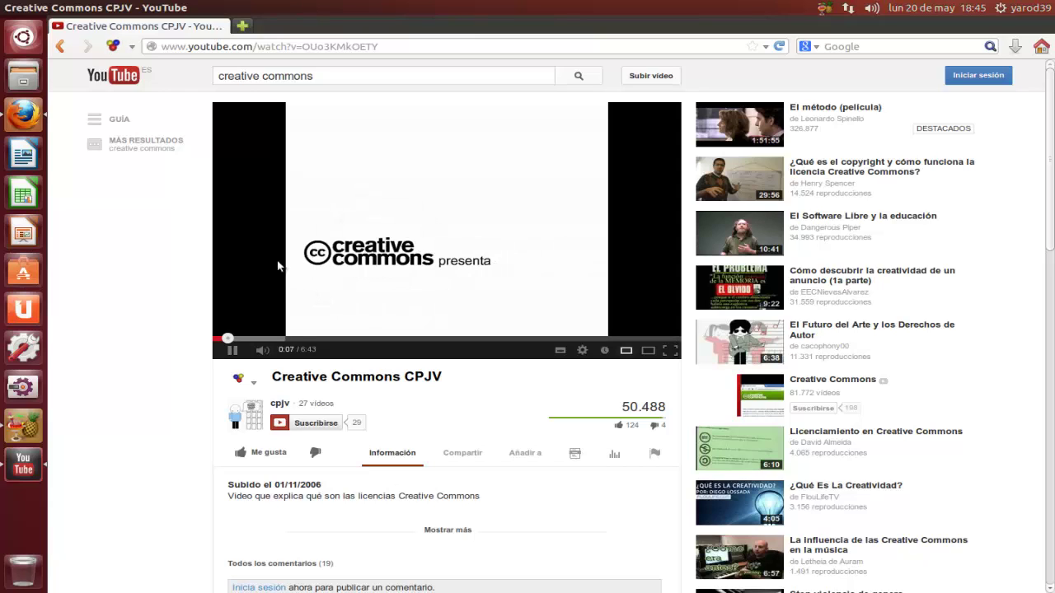
- Download the [Medium] MP4 version of the Creative Commons CPJV video into the Vídeos folder, and close Firefox with playback paused
{"action": "left_click", "coordinate": [131, 48]}
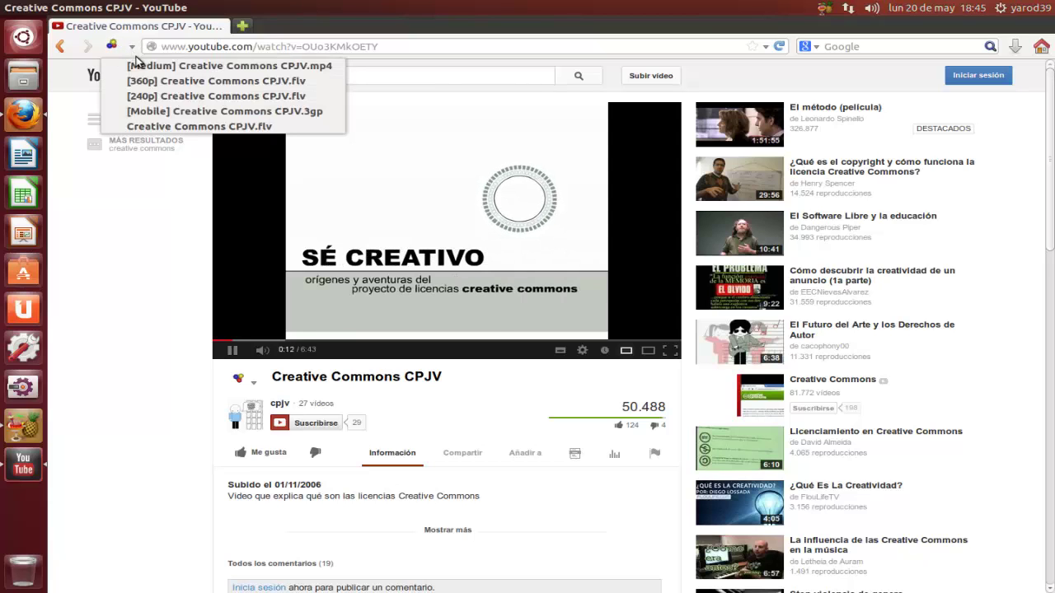
{"action": "left_click", "coordinate": [141, 68]}
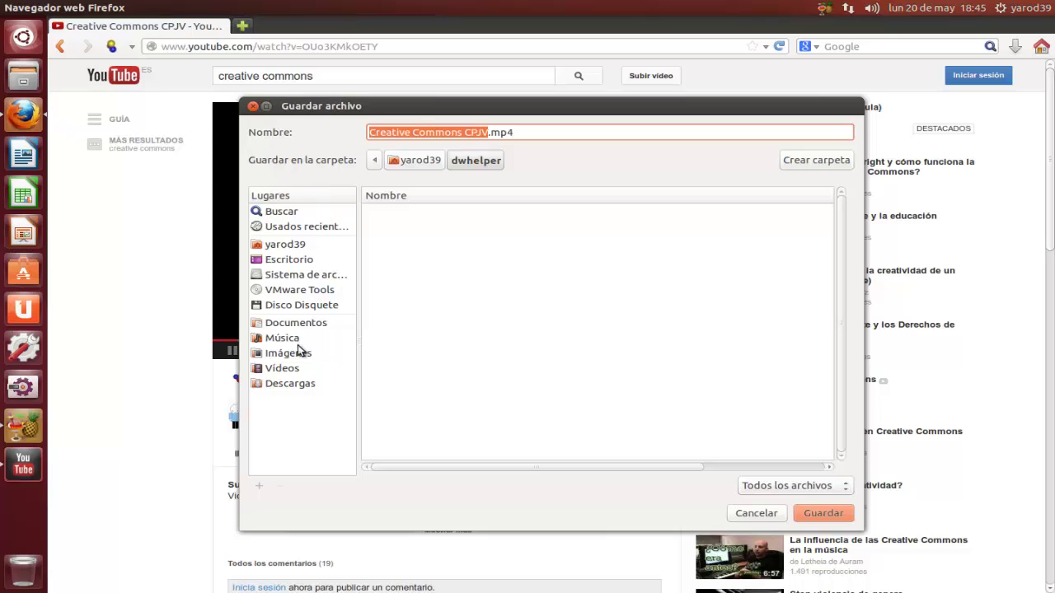
{"action": "left_click", "coordinate": [296, 370]}
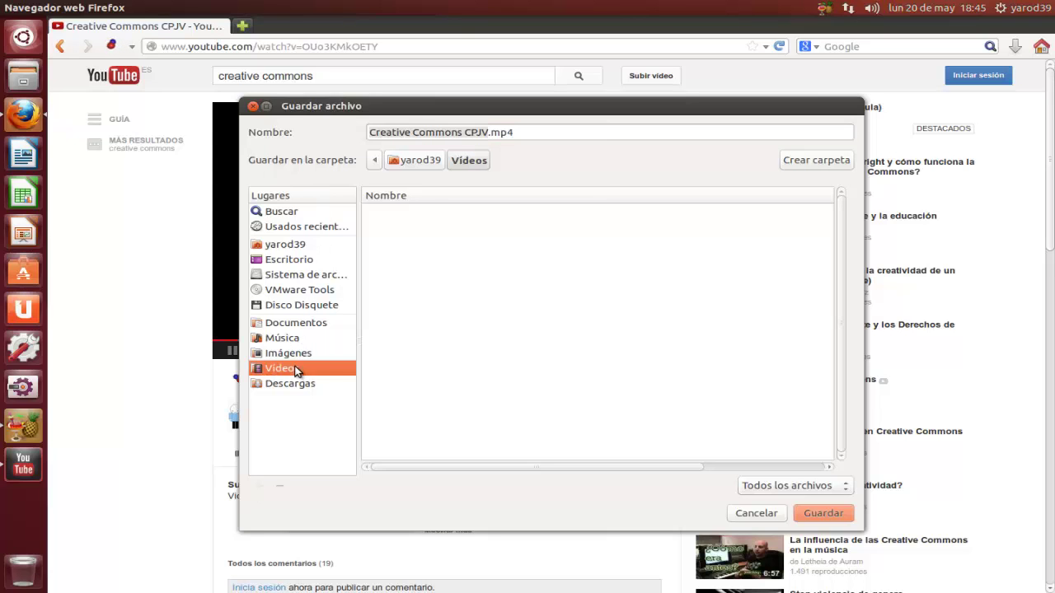
{"action": "left_click", "coordinate": [822, 513]}
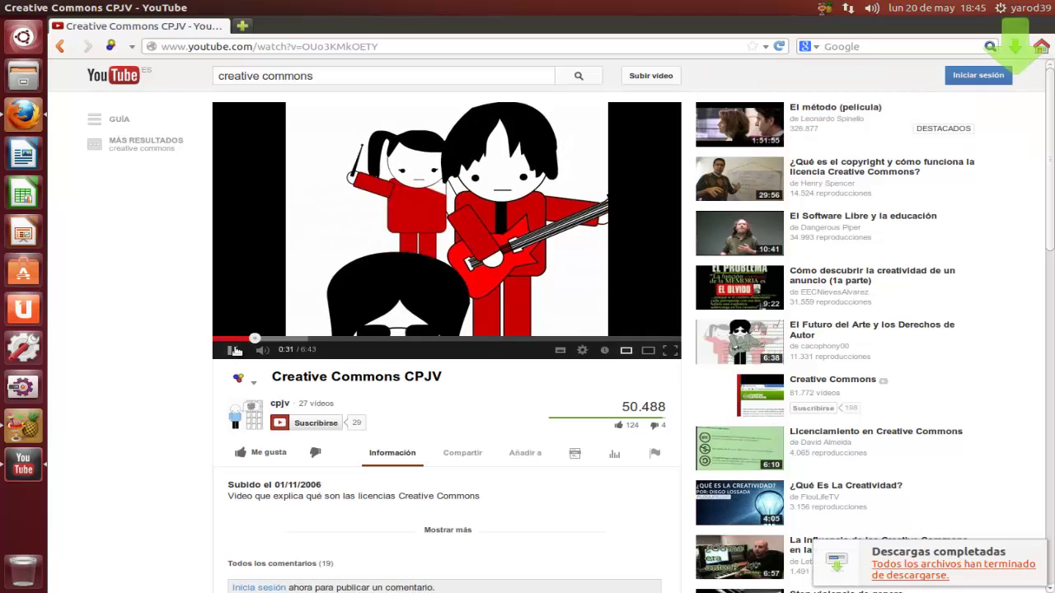
{"action": "left_click", "coordinate": [234, 350]}
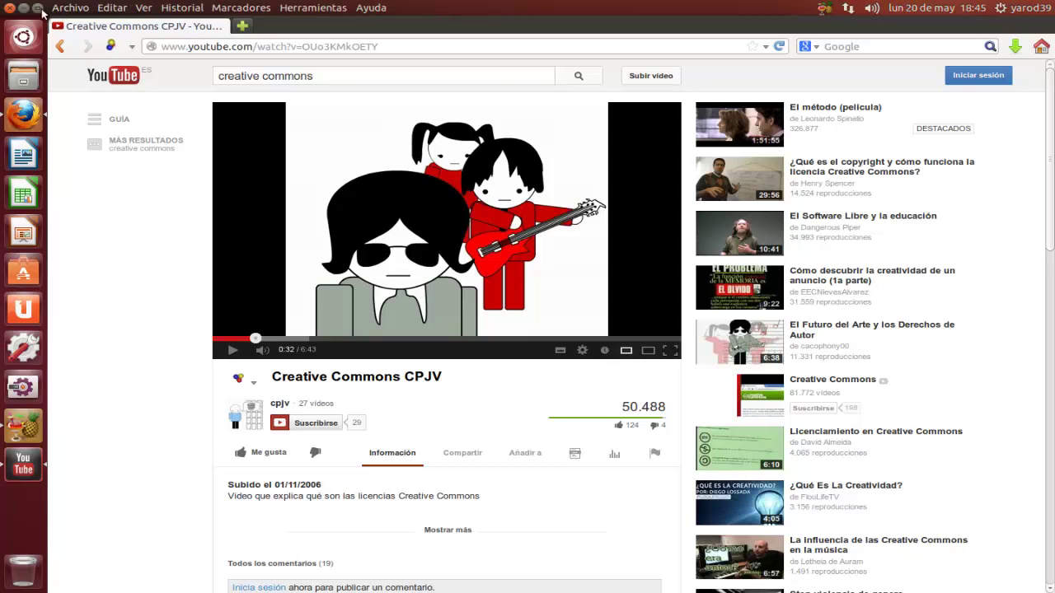
{"action": "left_click", "coordinate": [11, 9]}
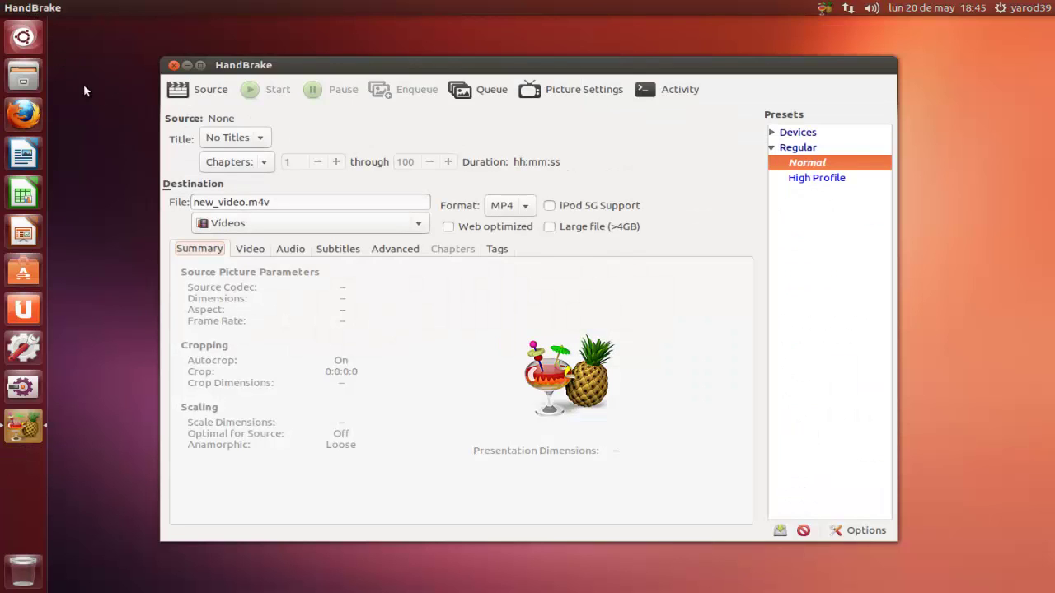
- Check the file properties of Creative Commons CPJV.mp4 in the Vídeos folder, and close the properties and the file manager
{"action": "right_click", "coordinate": [29, 76]}
{"action": "left_click", "coordinate": [100, 141]}
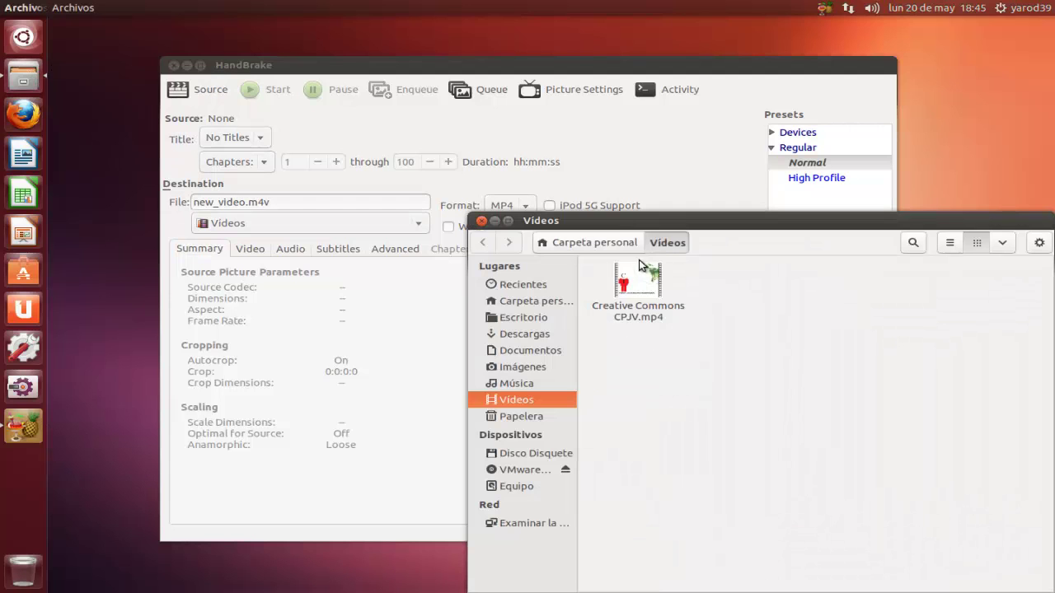
{"action": "left_click_drag", "start_coordinate": [652, 223], "coordinate": [504, 131]}
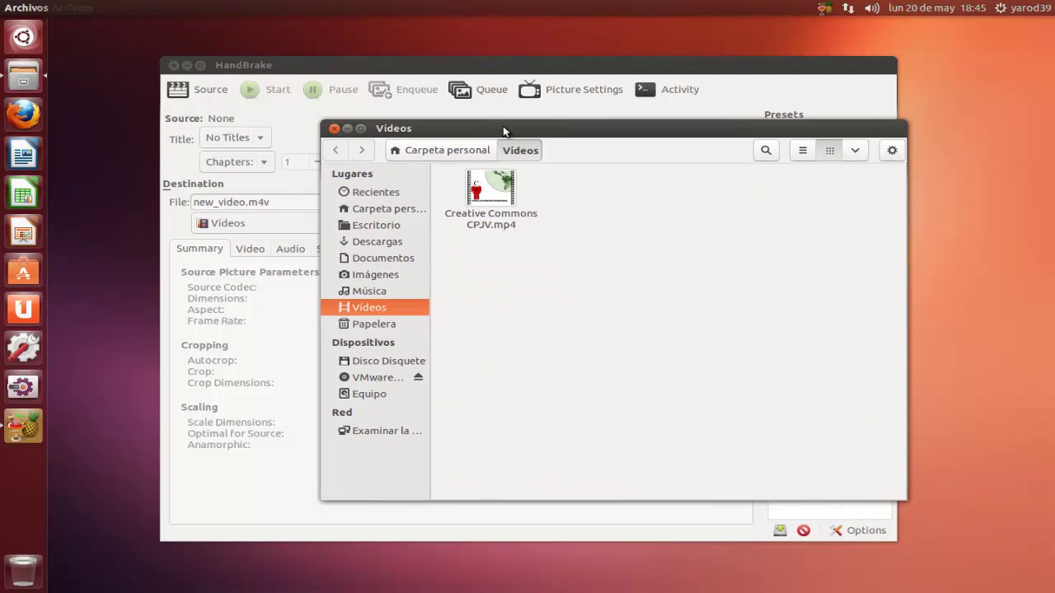
{"action": "right_click", "coordinate": [495, 192]}
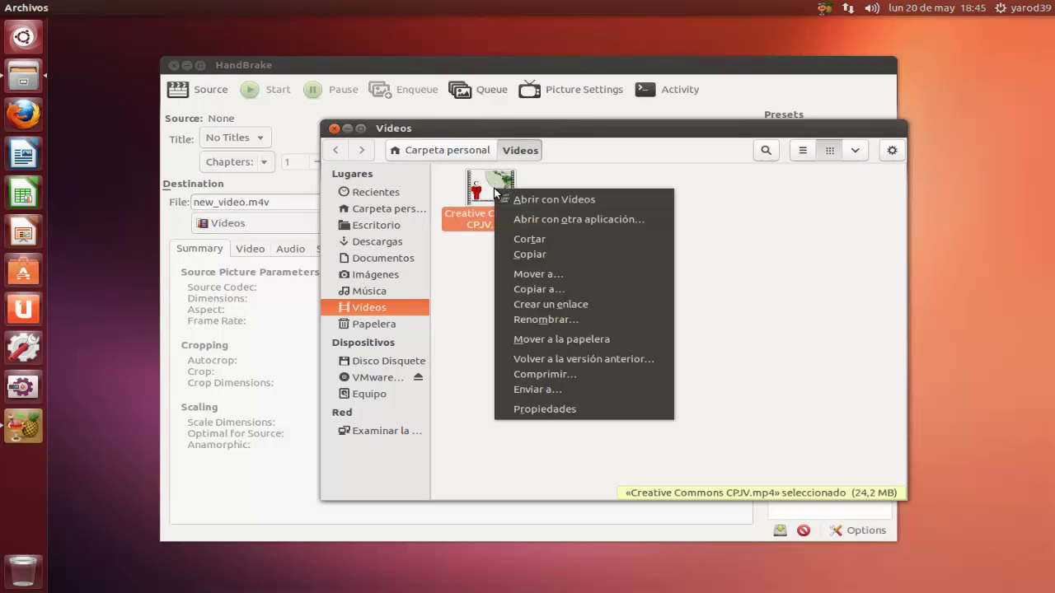
{"action": "left_click", "coordinate": [566, 414]}
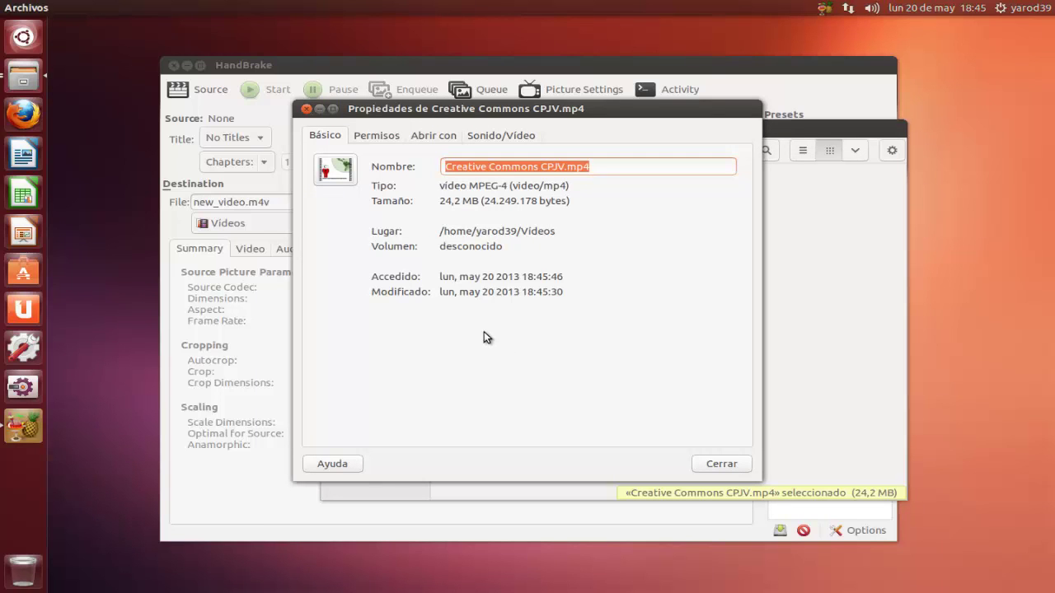
{"action": "left_click", "coordinate": [305, 110]}
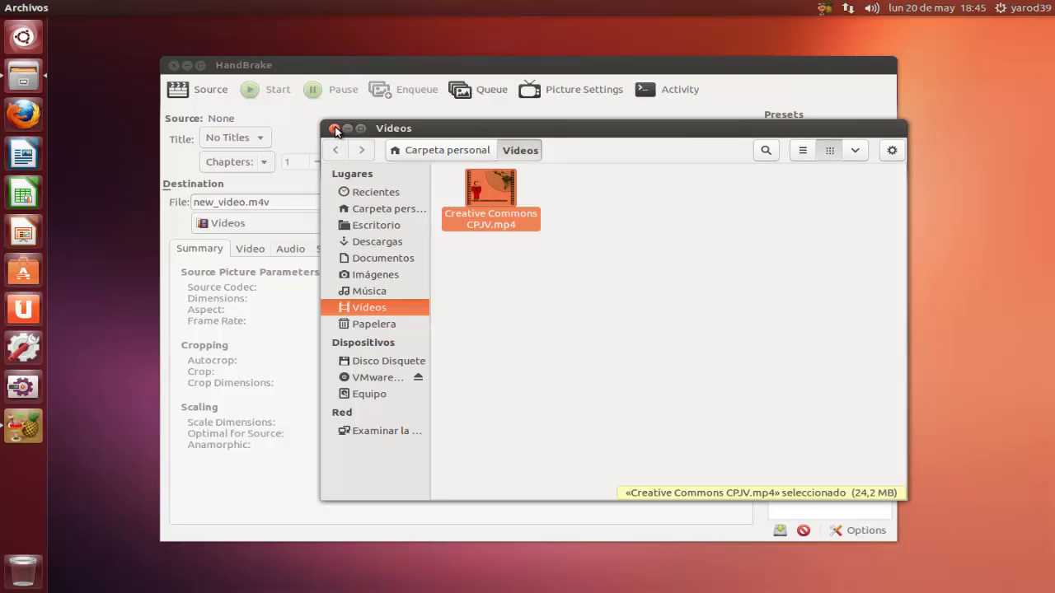
{"action": "left_click", "coordinate": [334, 128]}
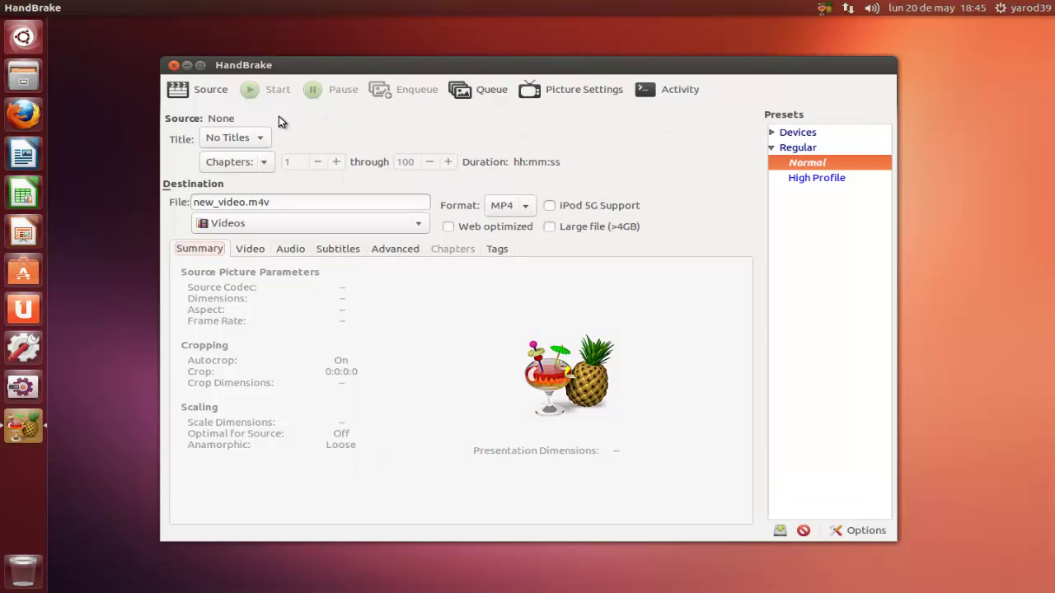
- Load Creative Commons CPJV.mp4 from the Vídeos folder as the source video
{"action": "left_click", "coordinate": [205, 91]}
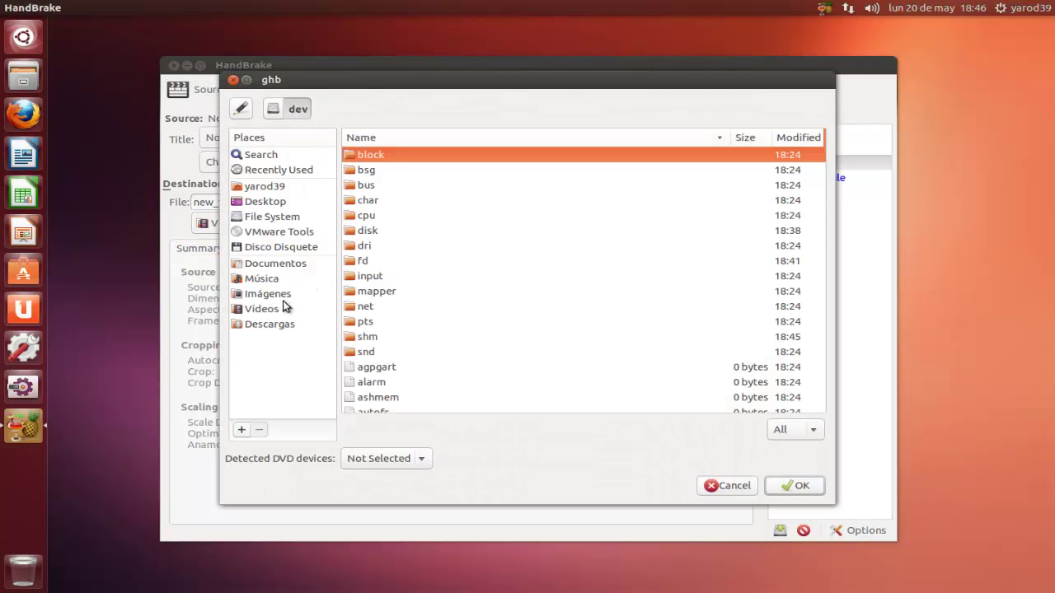
{"action": "left_click", "coordinate": [279, 308]}
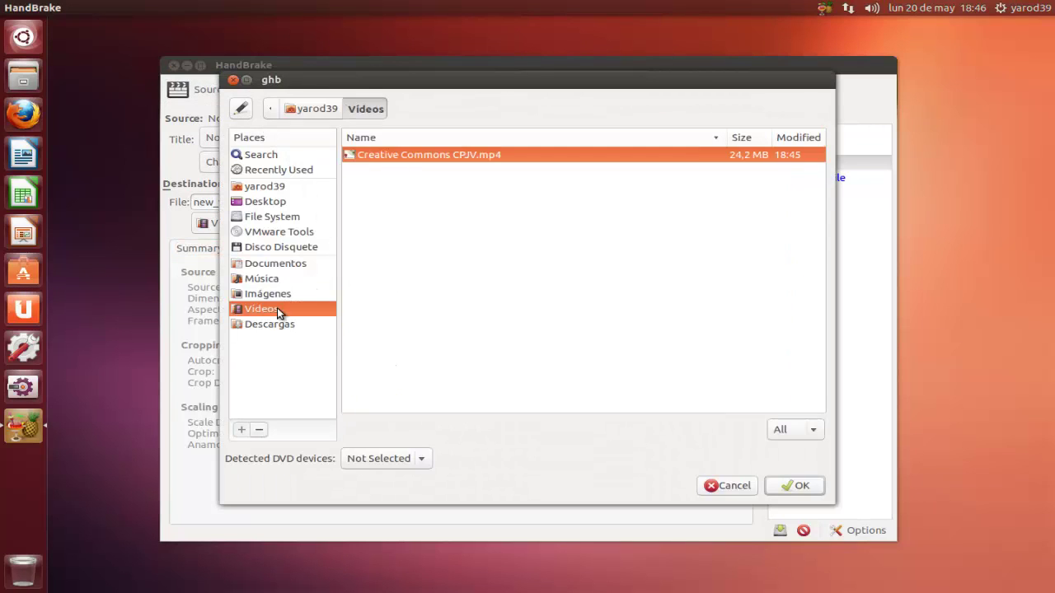
{"action": "double_click", "coordinate": [406, 156]}
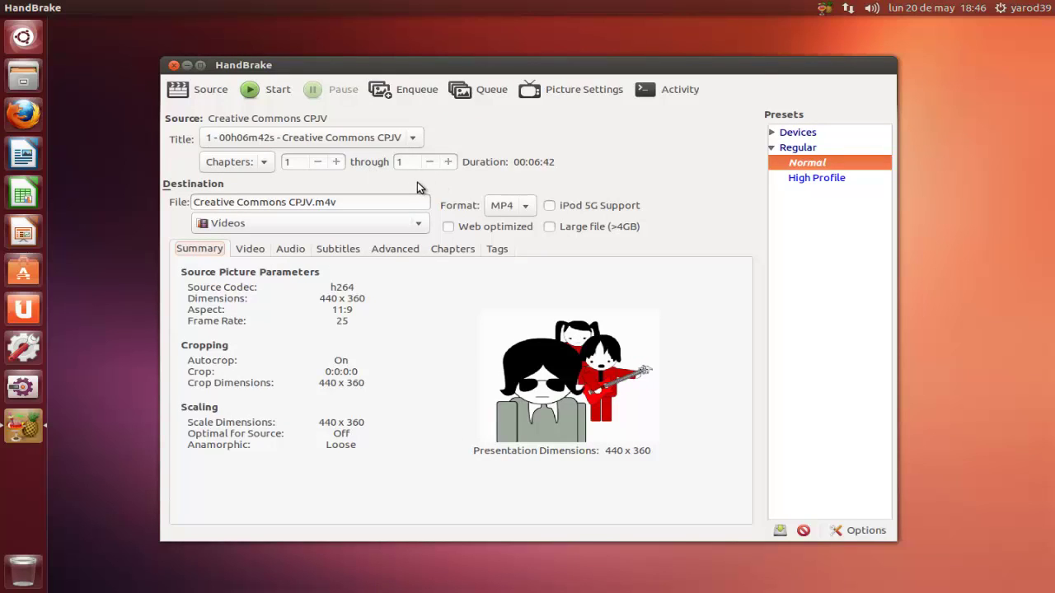
- Set the output format to MKV and choose Vídeos as the destination folder
{"action": "left_click", "coordinate": [528, 210]}
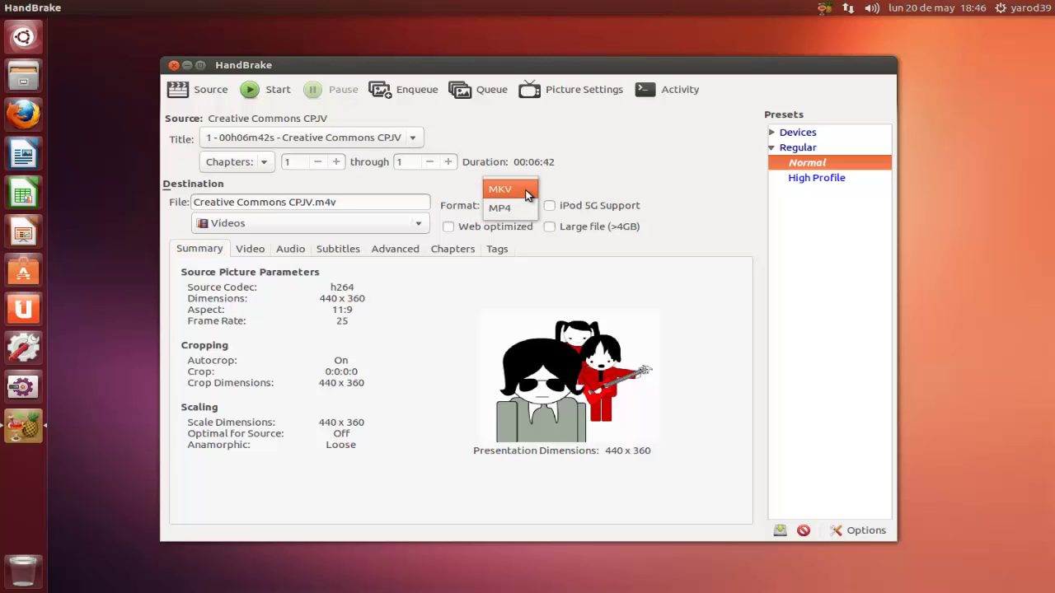
{"action": "left_click", "coordinate": [527, 194]}
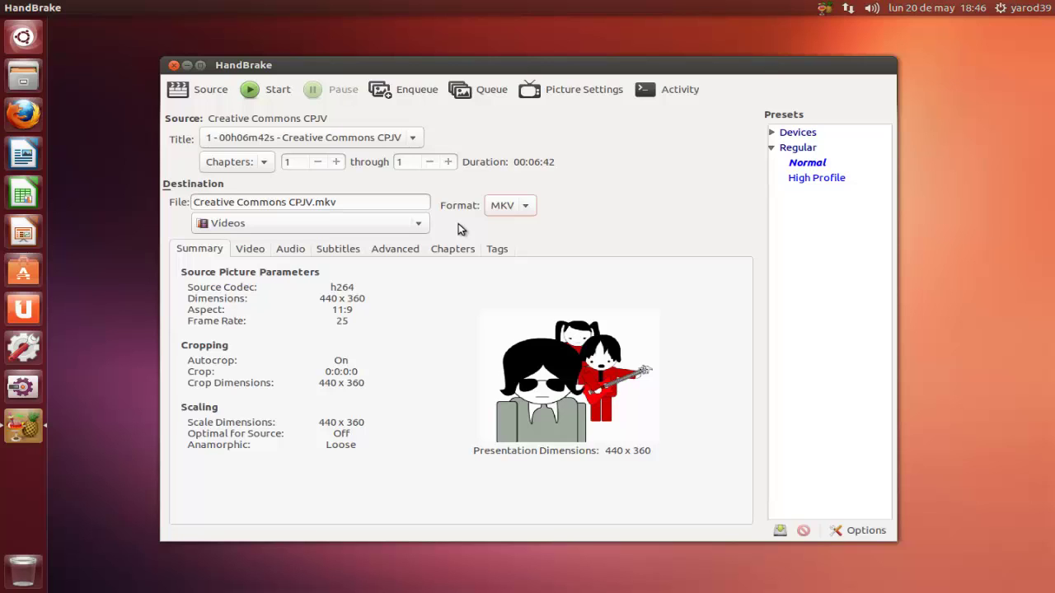
{"action": "left_click", "coordinate": [423, 224]}
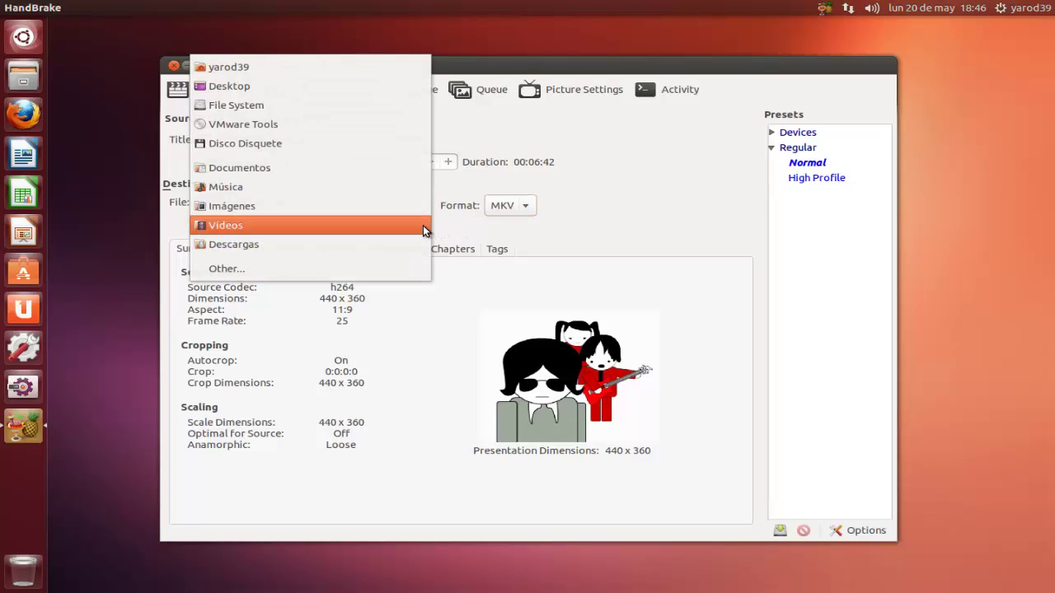
{"action": "left_click", "coordinate": [423, 225]}
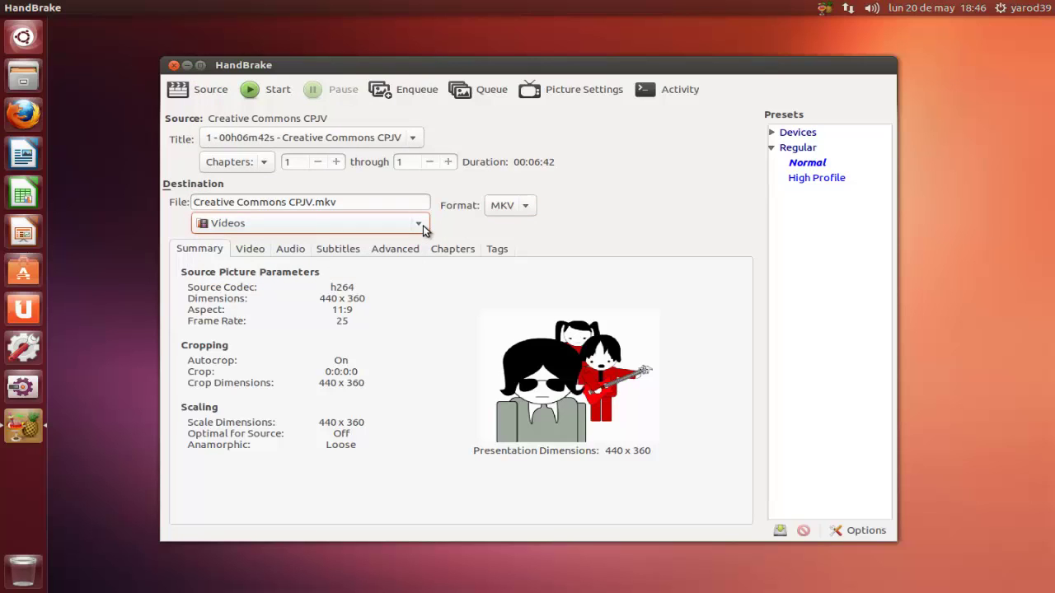
- Choose H.264 (x264) as the video encoder and Same as source as the framerate
{"action": "left_click", "coordinate": [257, 250]}
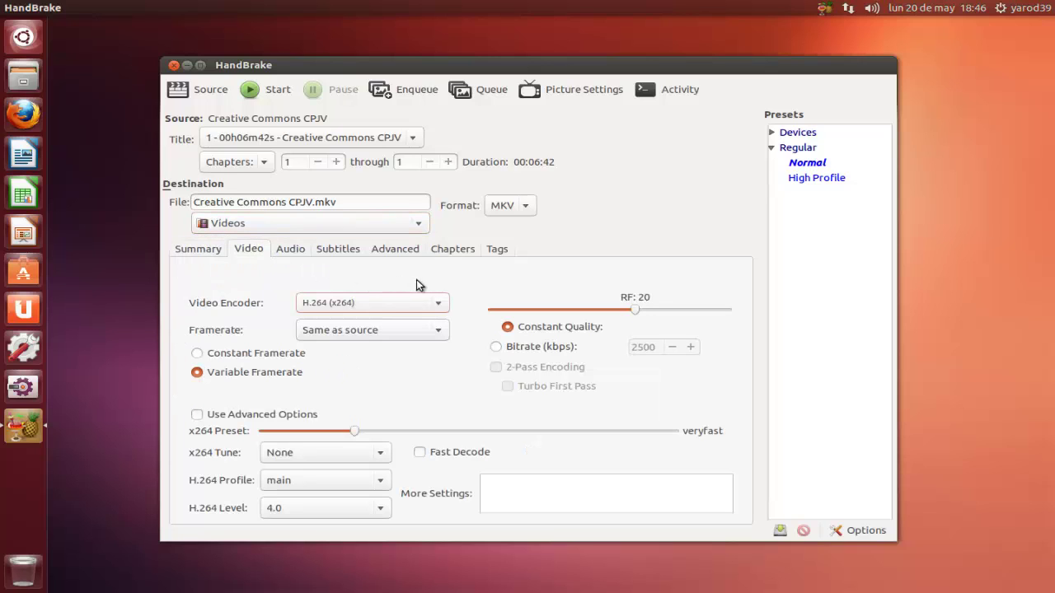
{"action": "left_click", "coordinate": [440, 303]}
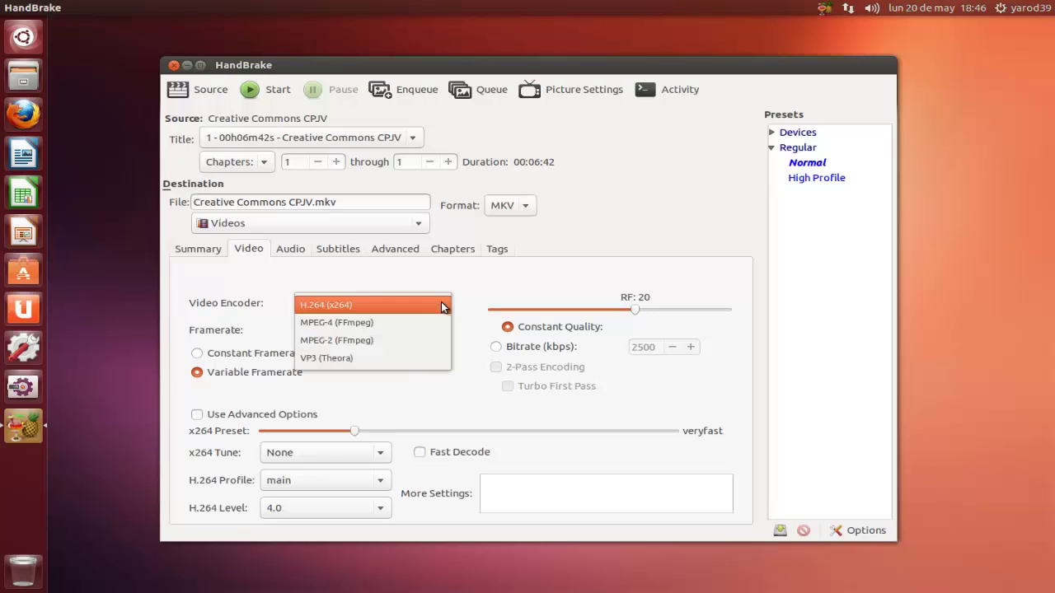
{"action": "left_click", "coordinate": [441, 305]}
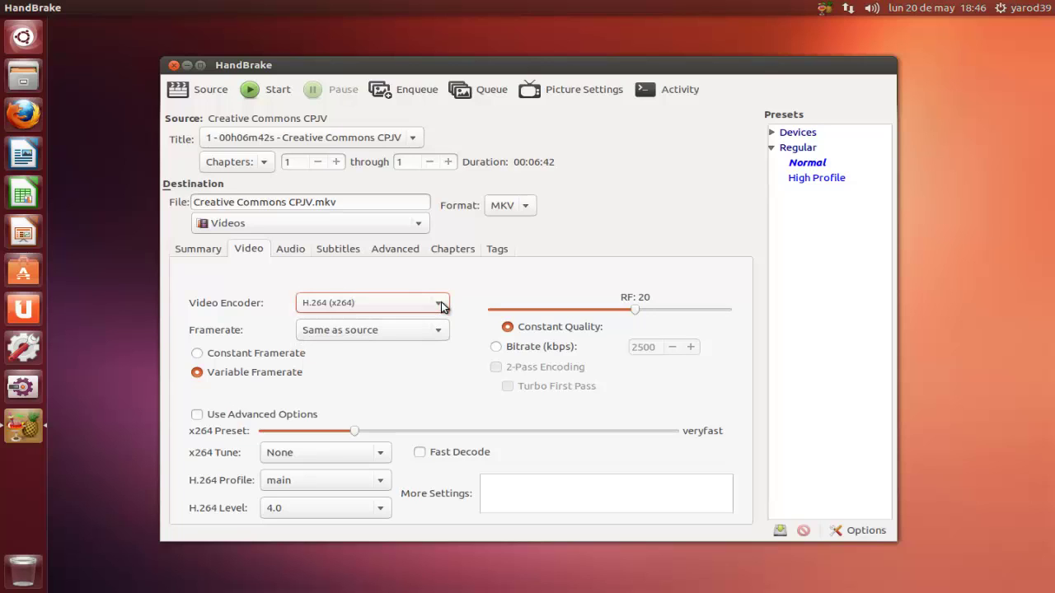
{"action": "left_click", "coordinate": [442, 332]}
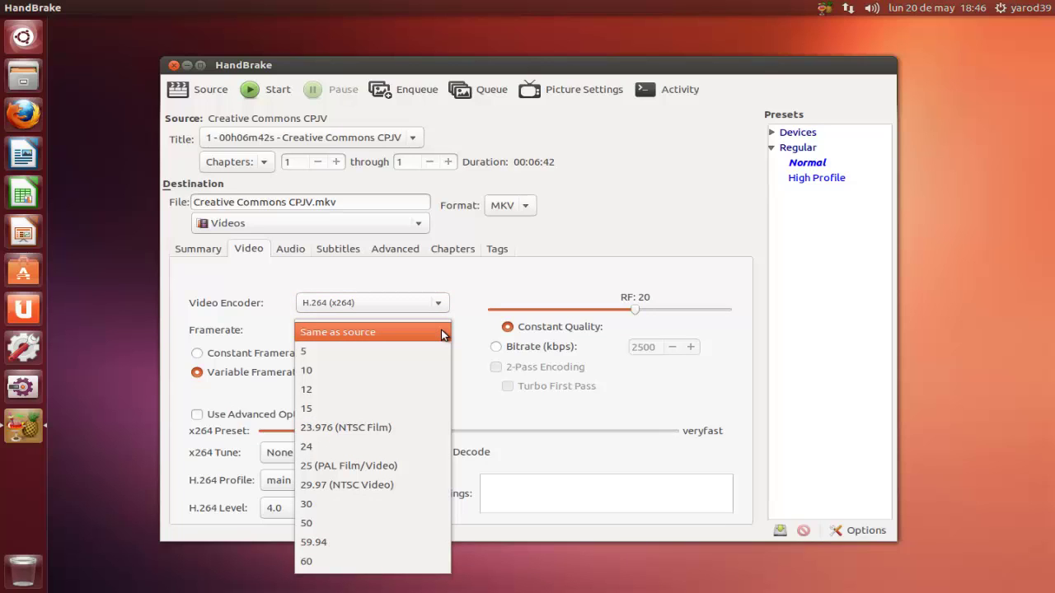
{"action": "left_click", "coordinate": [442, 332]}
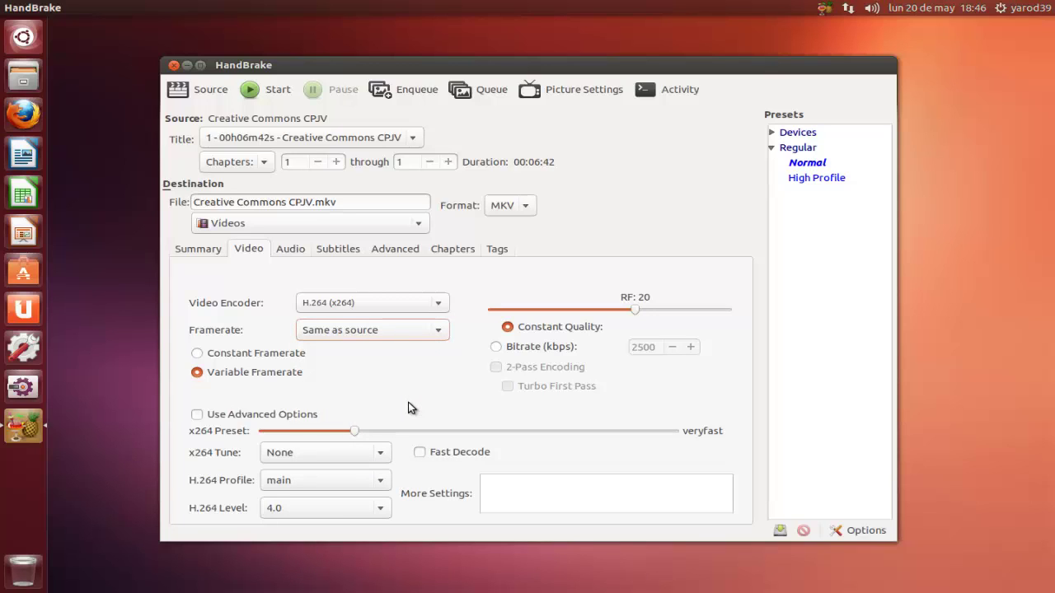
- Configure audio track 1 with the AAC (faac) encoder, a bitrate of 160 and a Stereo mix
{"action": "left_click", "coordinate": [294, 249]}
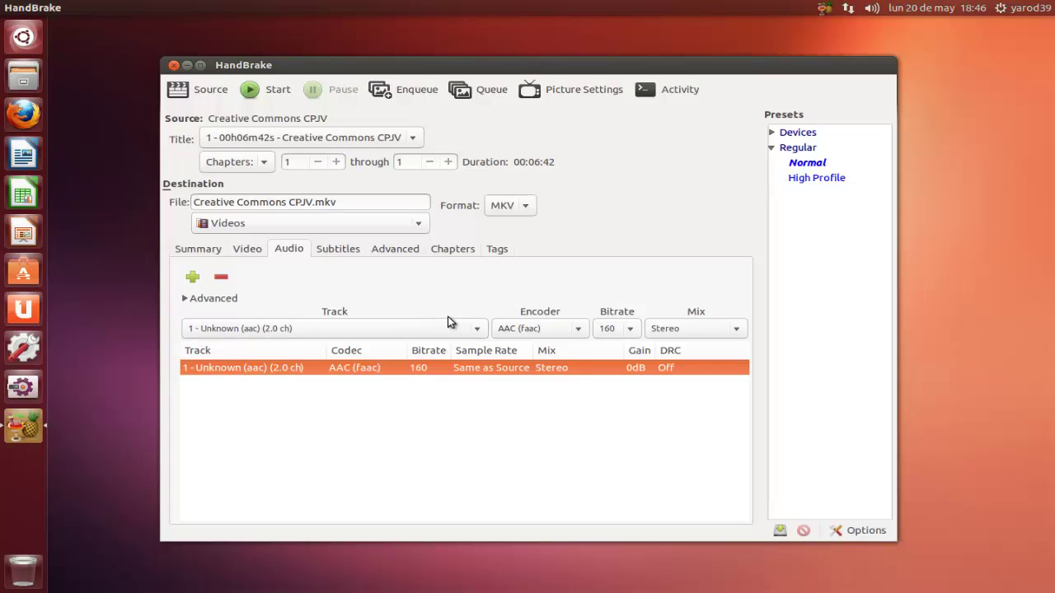
{"action": "left_click", "coordinate": [476, 328]}
{"action": "left_click", "coordinate": [477, 330]}
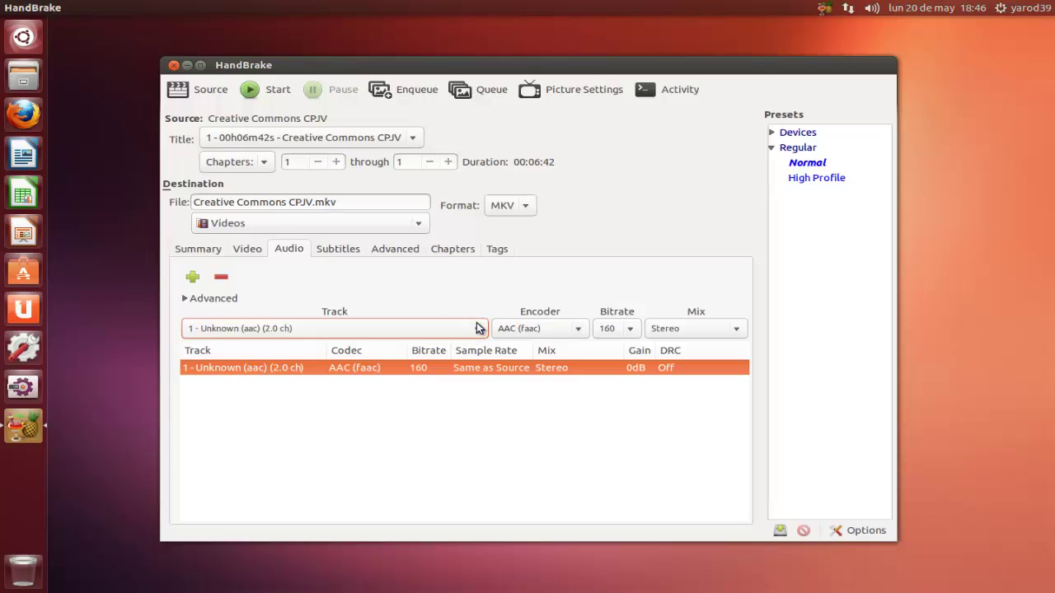
{"action": "left_click", "coordinate": [578, 329]}
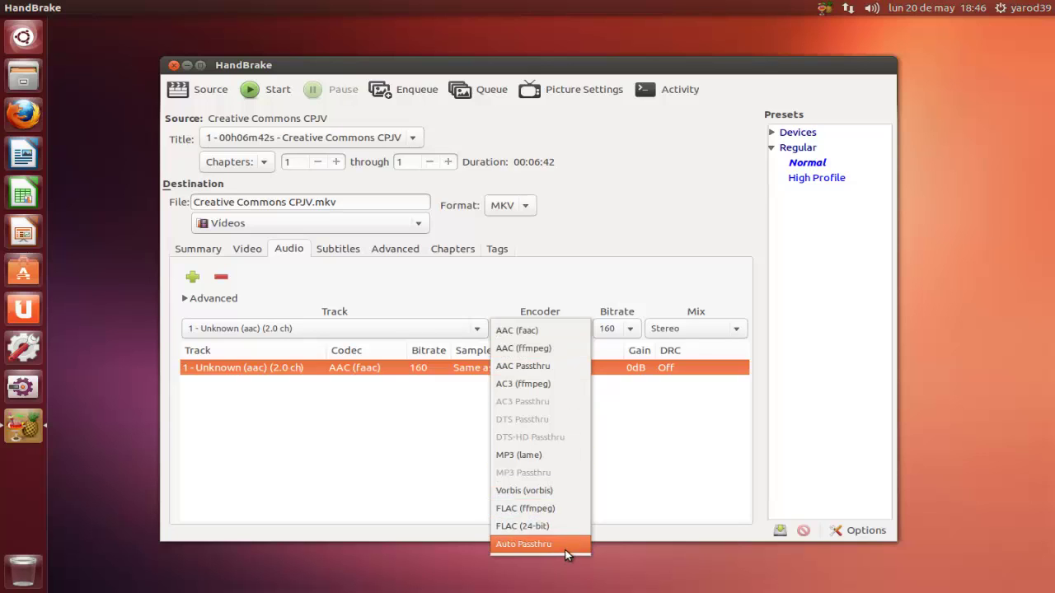
{"action": "left_click", "coordinate": [583, 324]}
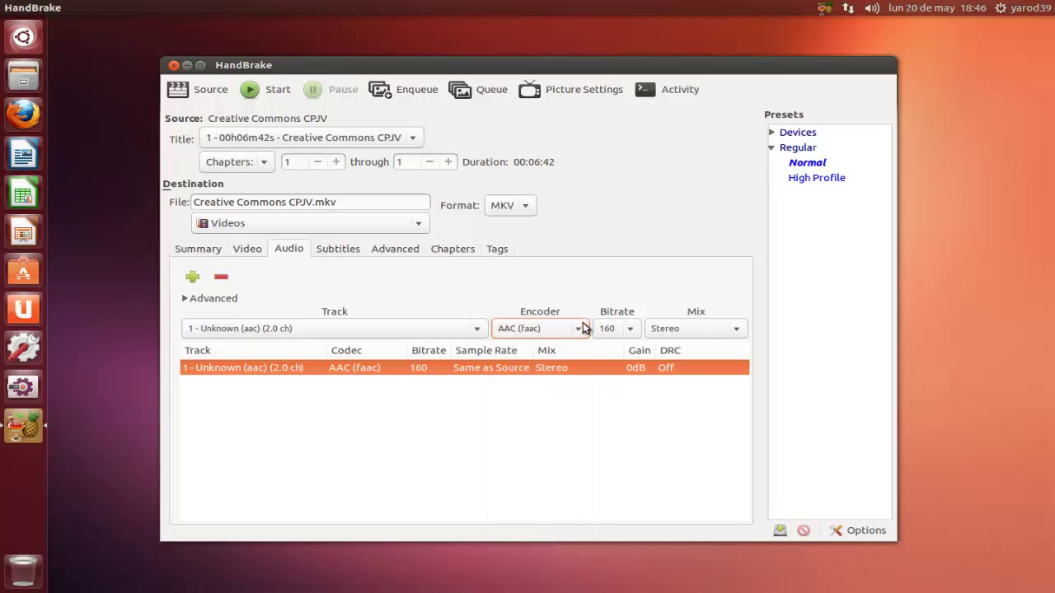
{"action": "left_click", "coordinate": [635, 331]}
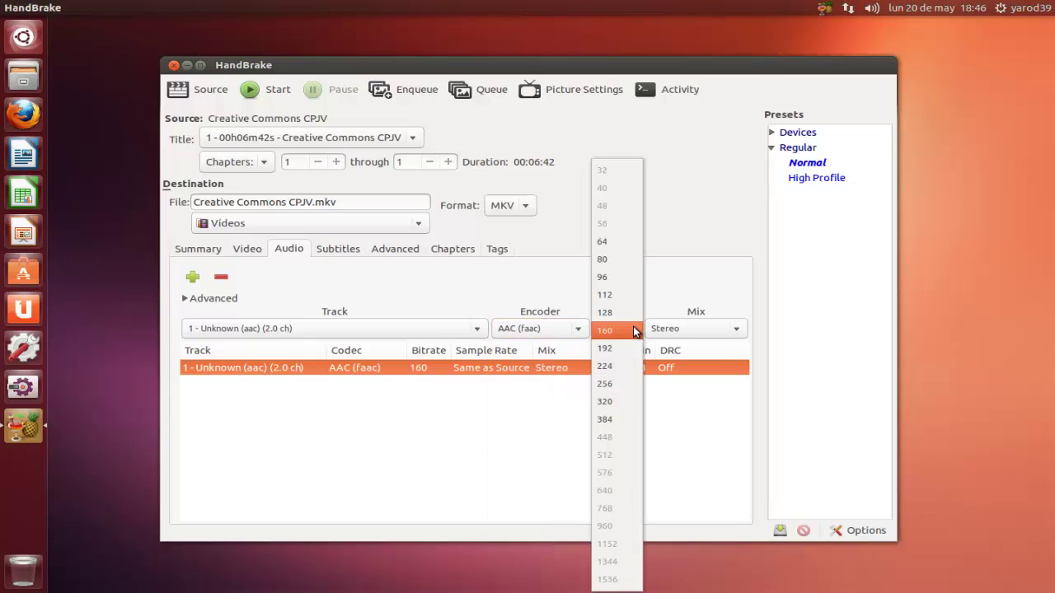
{"action": "left_click", "coordinate": [634, 331]}
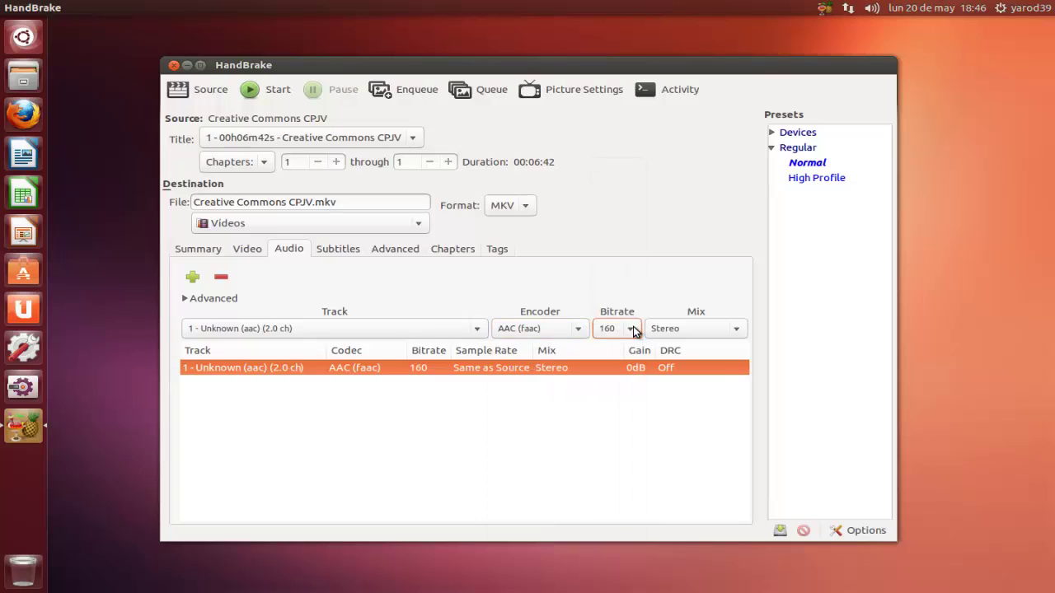
{"action": "left_click", "coordinate": [738, 332]}
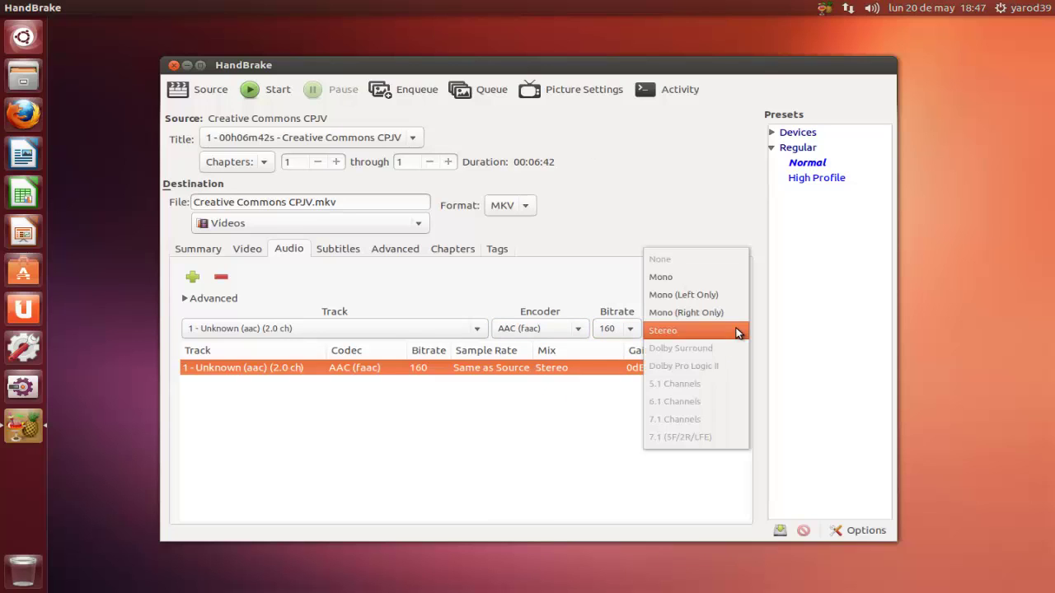
{"action": "left_click", "coordinate": [737, 332]}
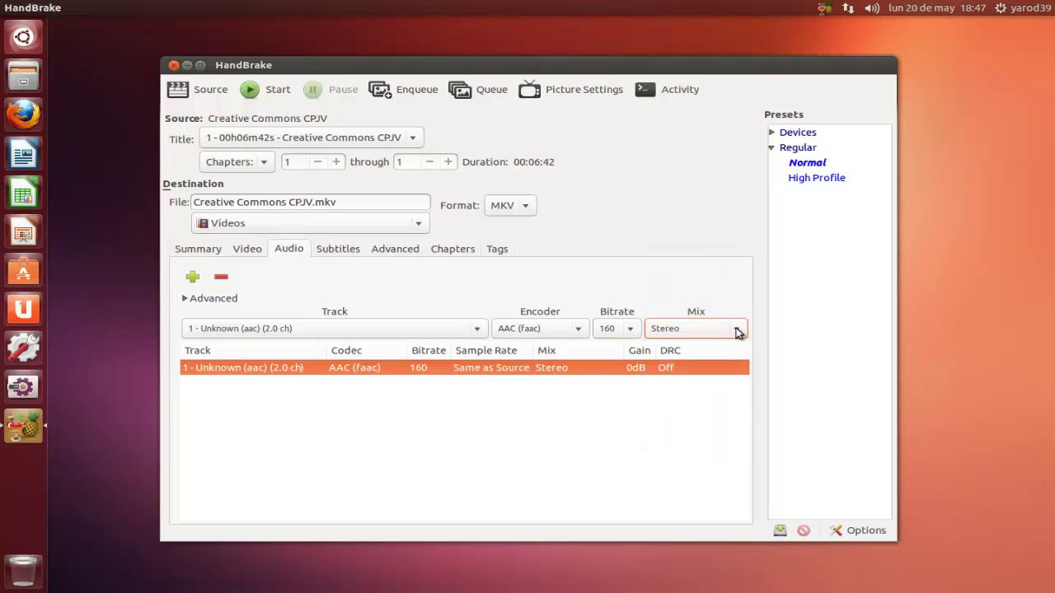
- Check the output format choices, and select title 1 of Creative Commons CPJV as the title to convert
{"action": "left_click", "coordinate": [530, 208]}
{"action": "left_click", "coordinate": [531, 208]}
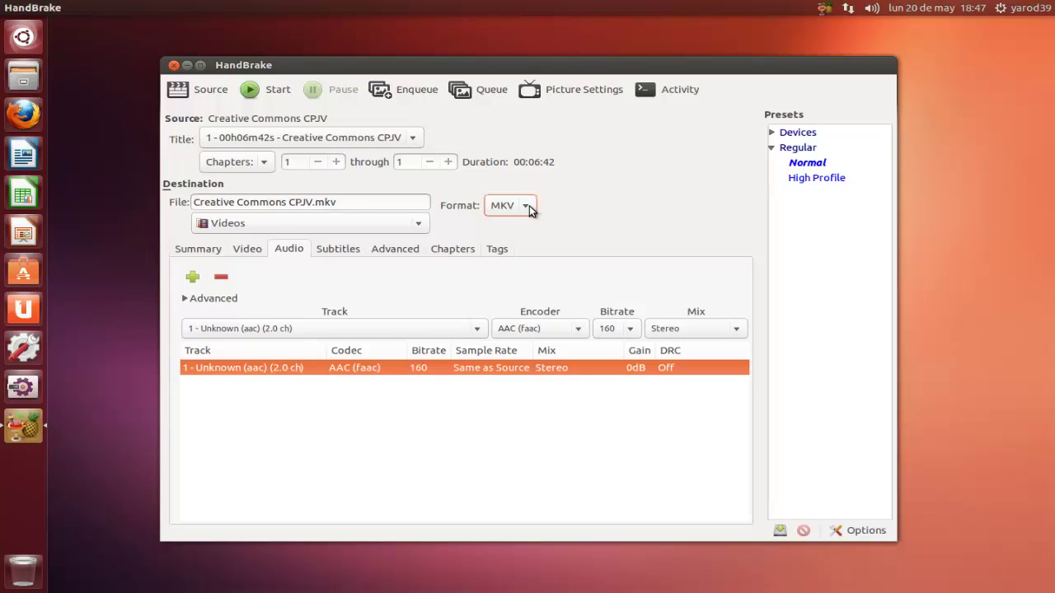
{"action": "left_click", "coordinate": [413, 138]}
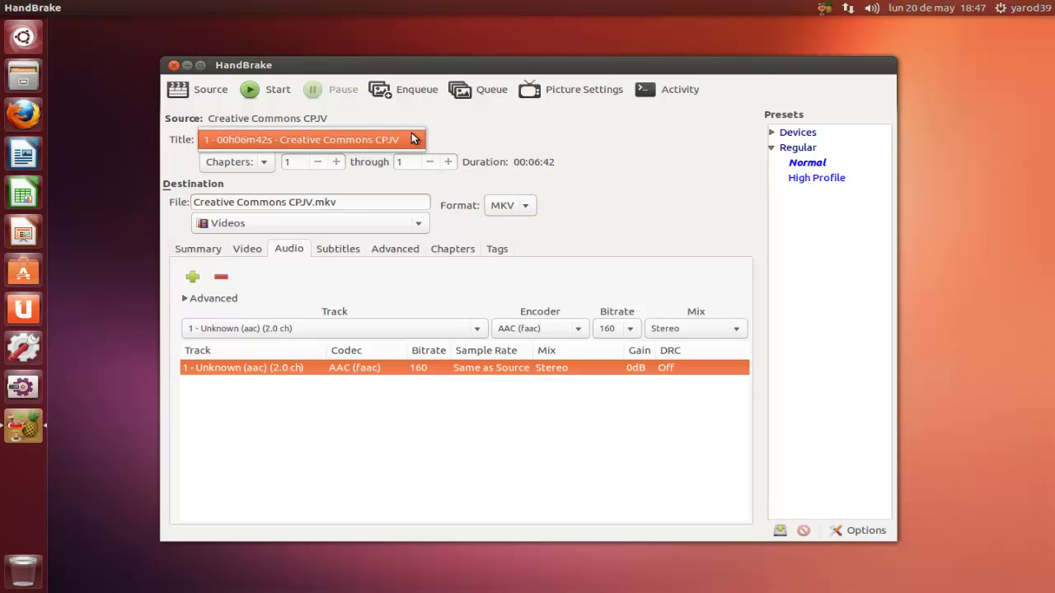
{"action": "left_click", "coordinate": [413, 139]}
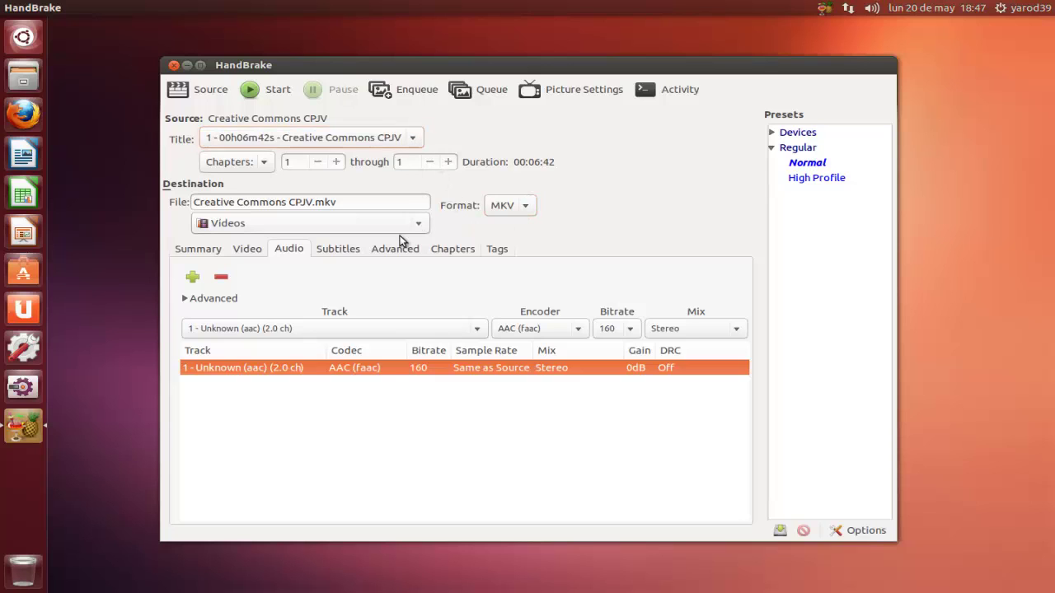
- Browse the subtitle track languages, choose Foreign Audio Search, and display the advanced encoding options
{"action": "left_click", "coordinate": [336, 249]}
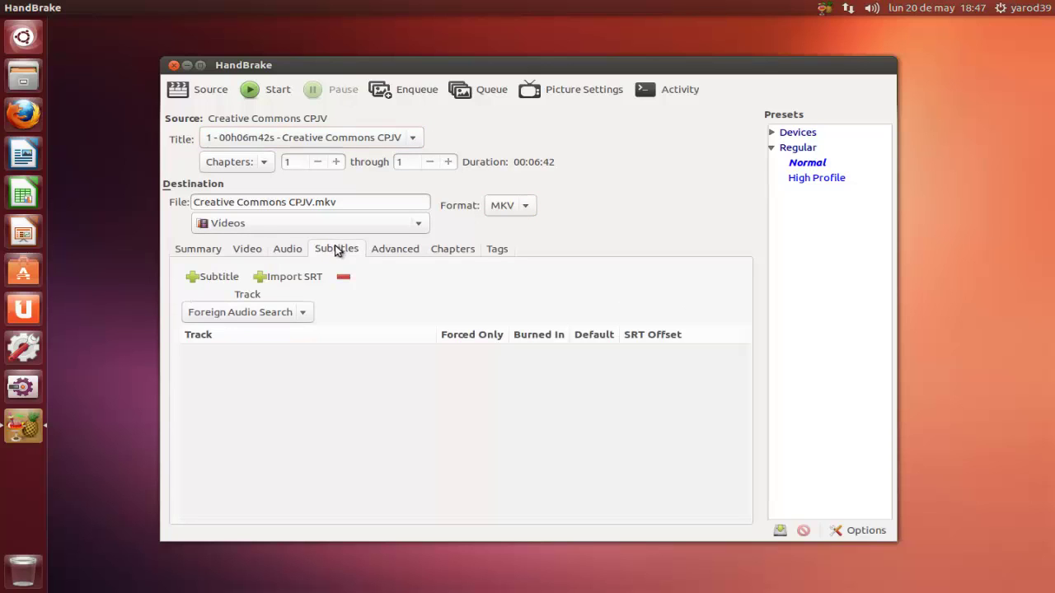
{"action": "left_click", "coordinate": [306, 313]}
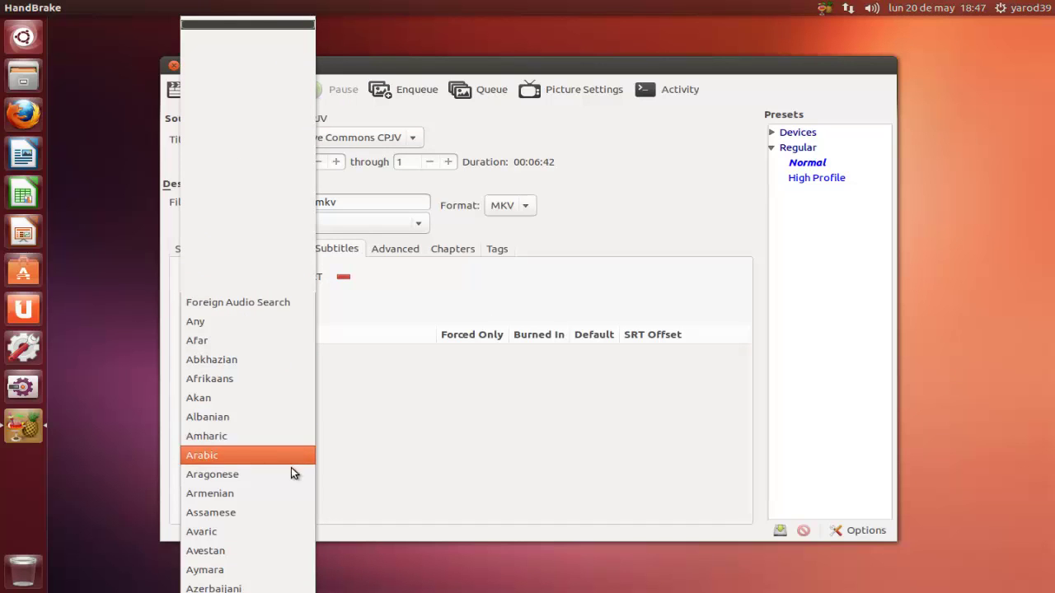
{"action": "scroll", "coordinate": [291, 468], "scroll_direction": "down", "scroll_amount": 2}
{"action": "scroll", "coordinate": [289, 473], "scroll_direction": "down", "scroll_amount": 5}
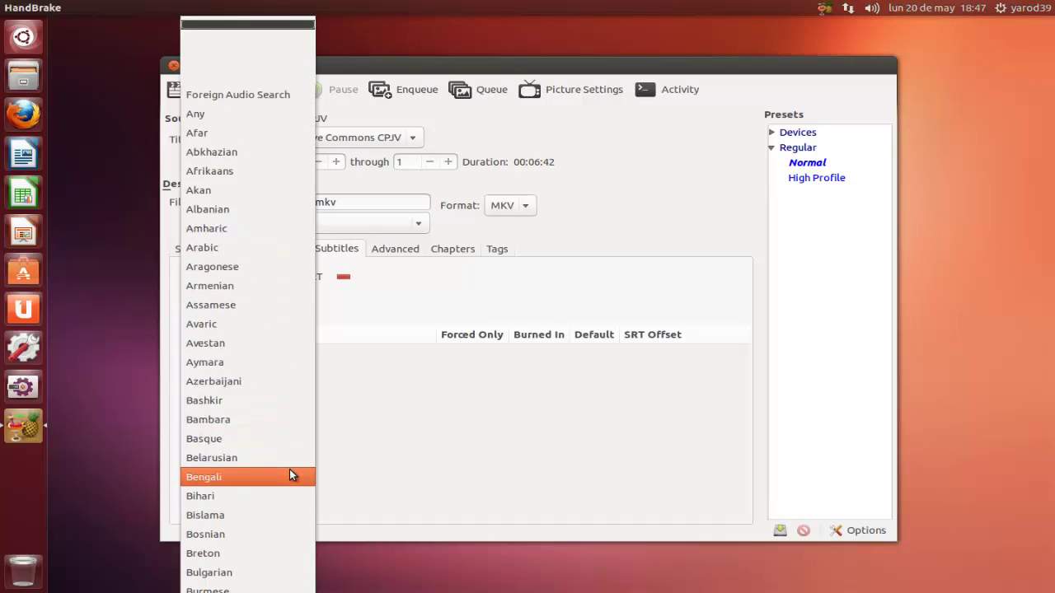
{"action": "scroll", "coordinate": [289, 475], "scroll_direction": "down", "scroll_amount": 1}
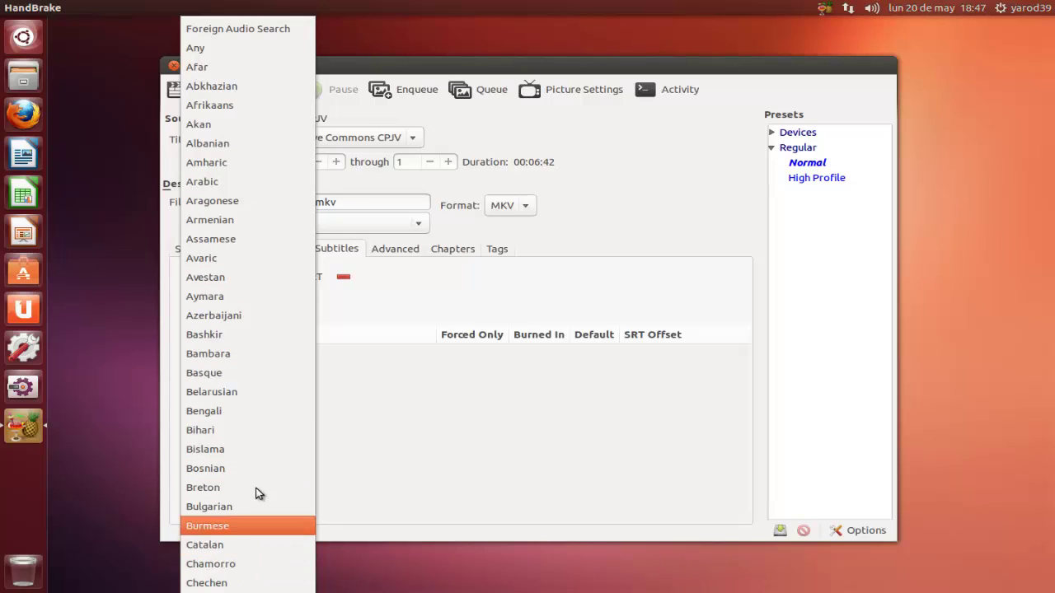
{"action": "left_click", "coordinate": [265, 32]}
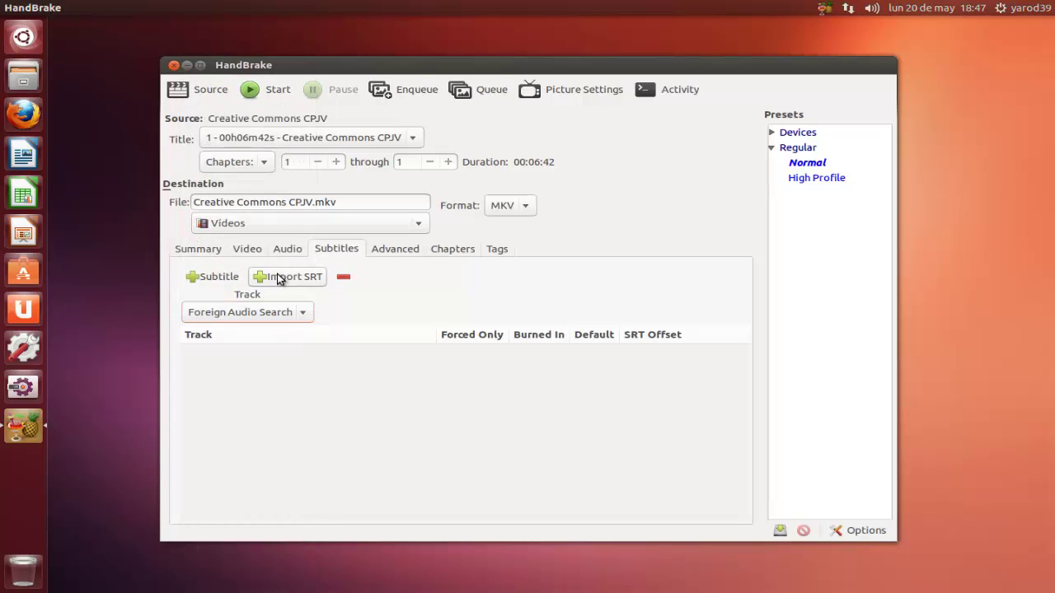
{"action": "left_click", "coordinate": [395, 250]}
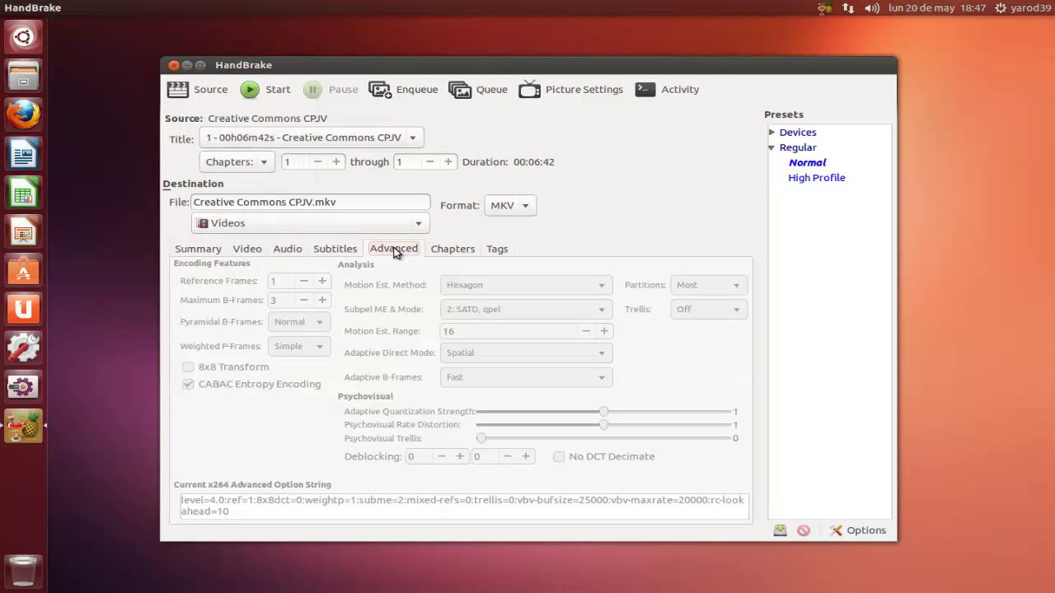
- Review the chapter list and the metadata tags of the conversion, and return to the source summary
{"action": "left_click", "coordinate": [445, 251]}
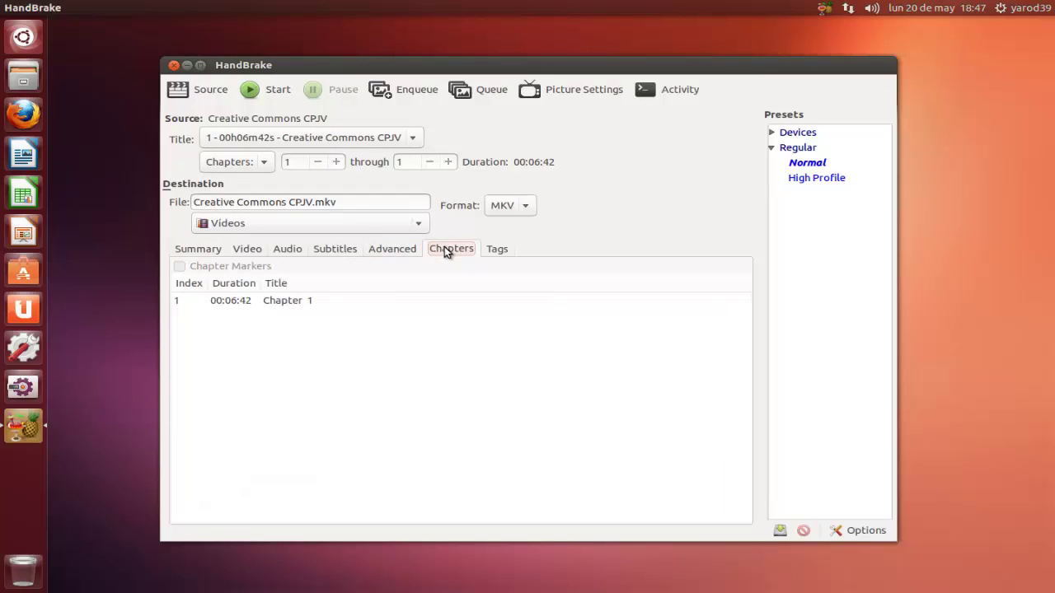
{"action": "left_click", "coordinate": [499, 250]}
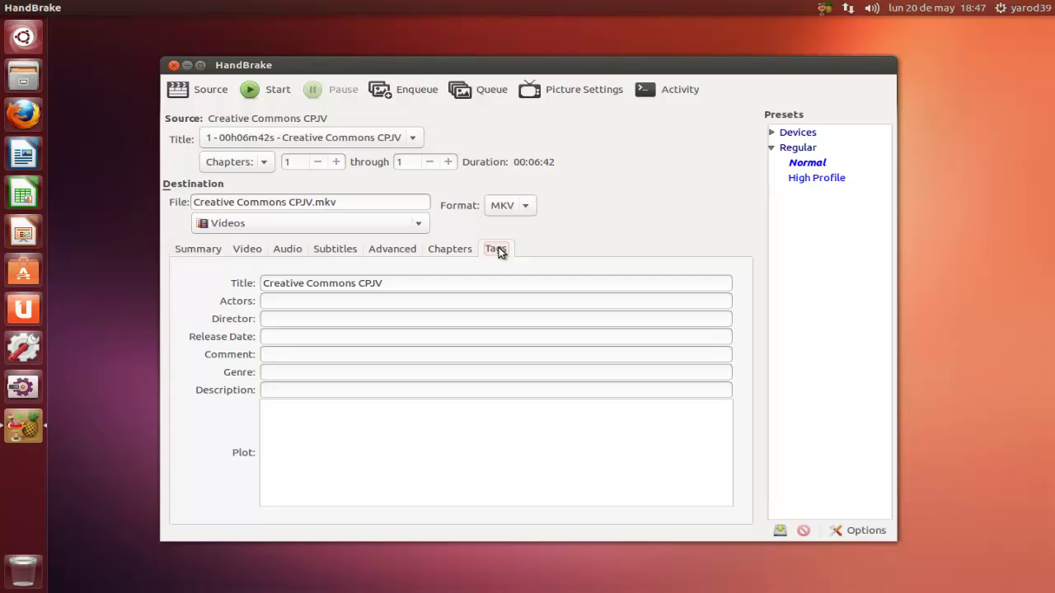
{"action": "left_click", "coordinate": [210, 249]}
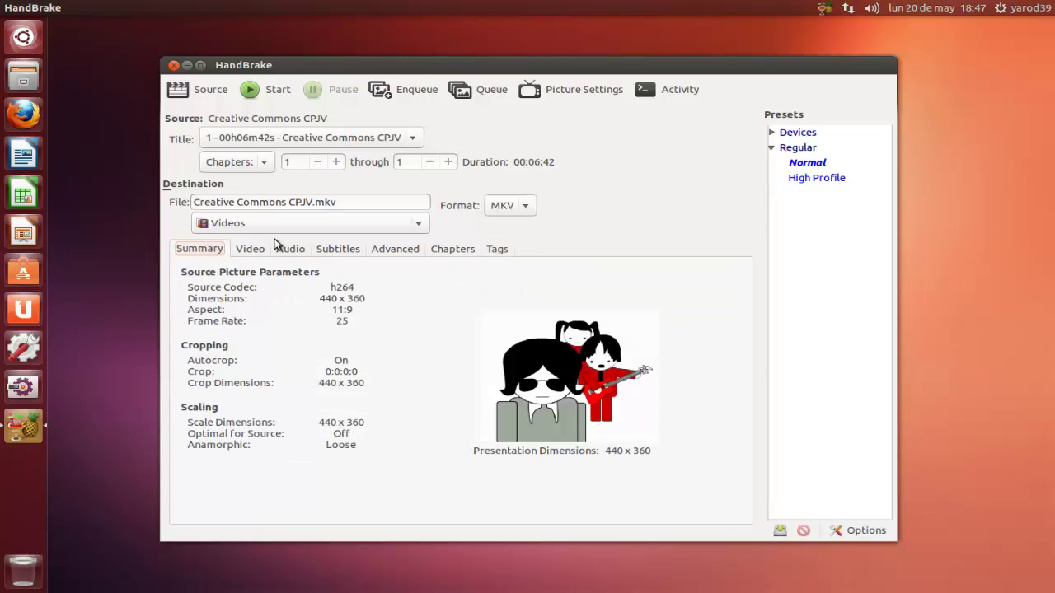
- Start encoding Creative Commons CPJV to MKV, wait for the encode to finish, and close HandBrake
{"action": "left_click", "coordinate": [260, 89]}
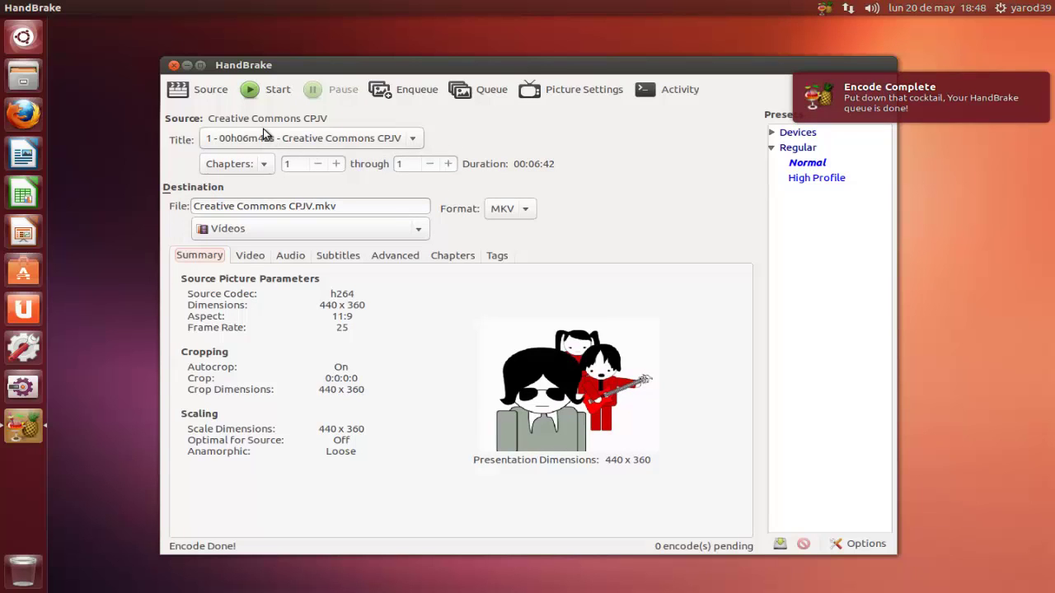
{"action": "left_click", "coordinate": [173, 65]}
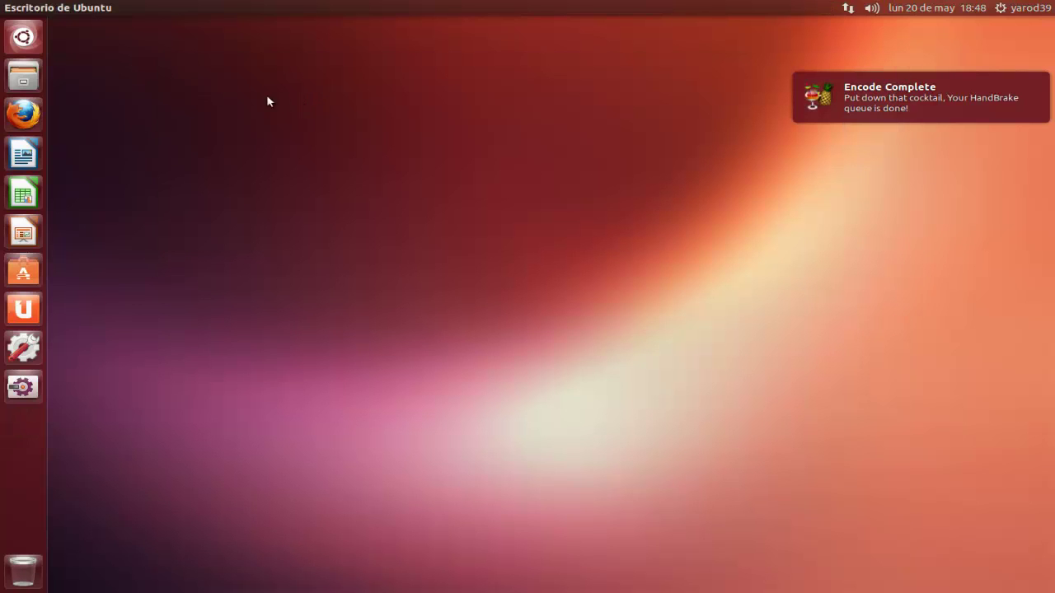
- Open the Vídeos folder in the file manager and compare the sizes of Creative Commons CPJV.mp4 and Creative Commons CPJV.mkv
{"action": "left_click", "coordinate": [29, 78]}
{"action": "right_click", "coordinate": [29, 77]}
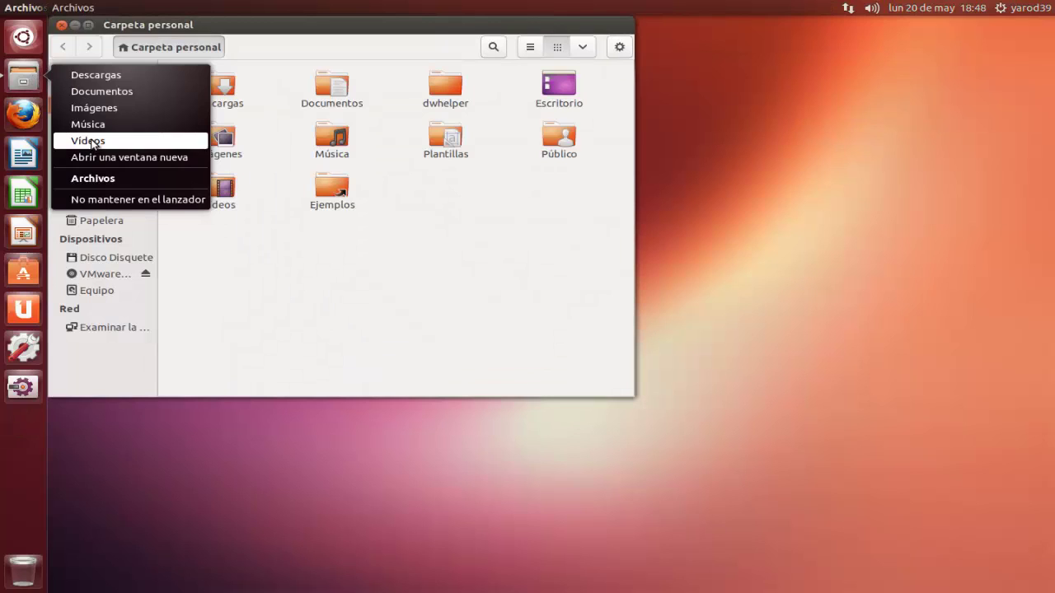
{"action": "left_click", "coordinate": [63, 26]}
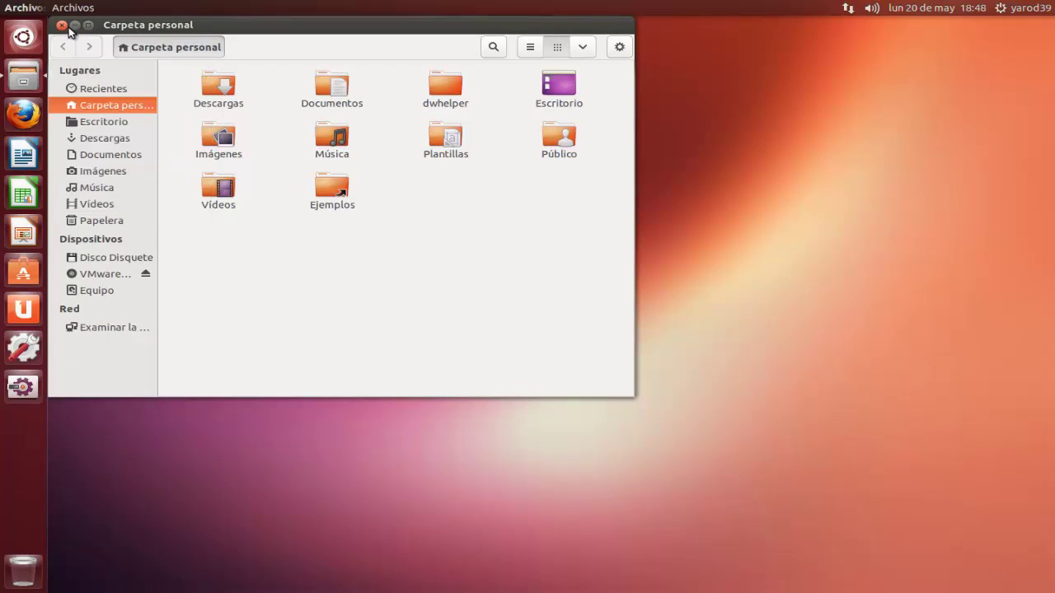
{"action": "double_click", "coordinate": [219, 193]}
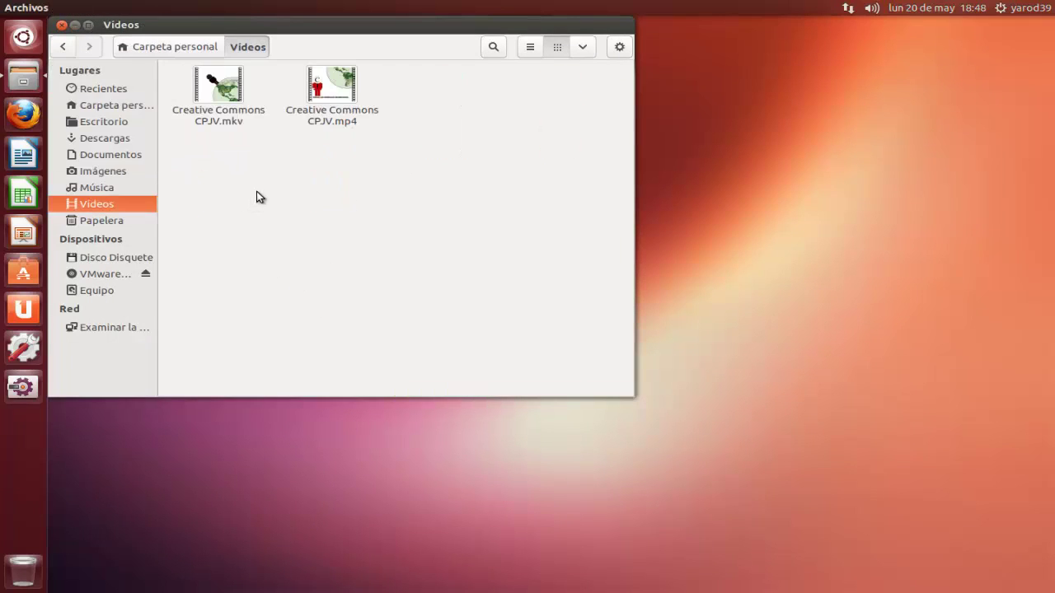
{"action": "left_click", "coordinate": [330, 90]}
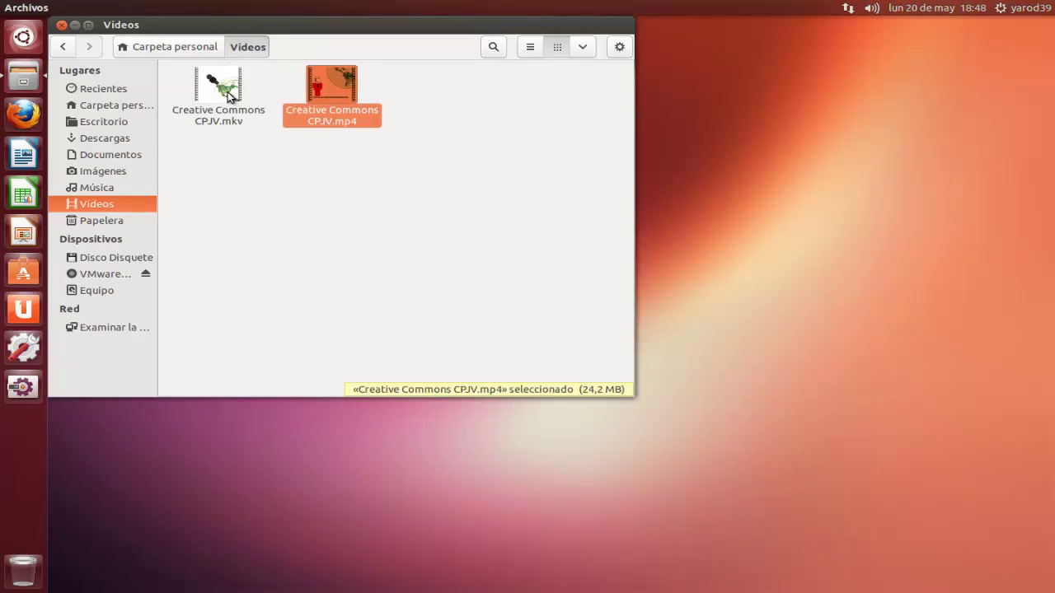
{"action": "left_click", "coordinate": [220, 92]}
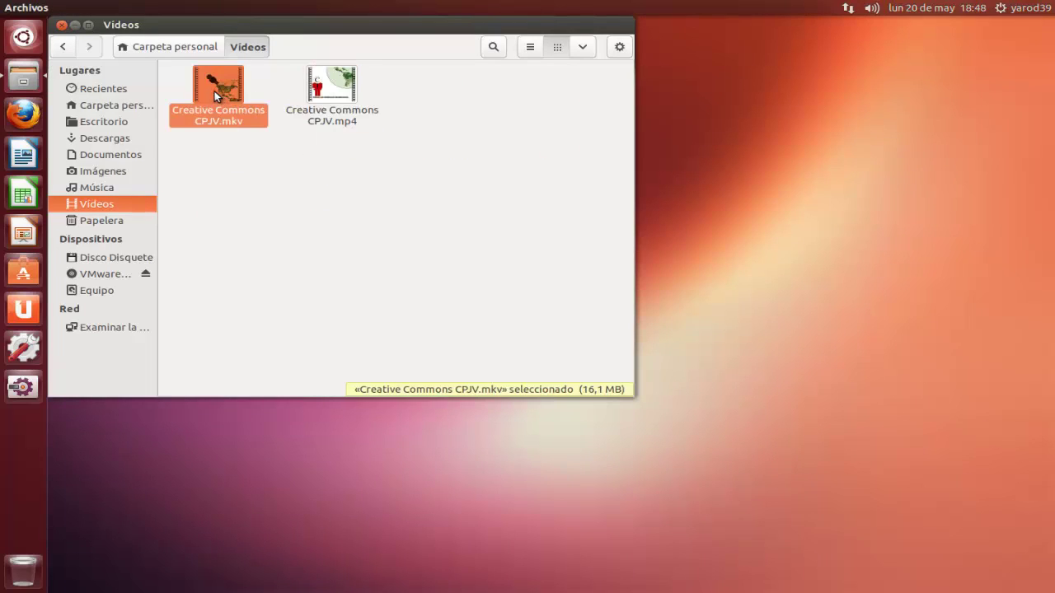
- Play Creative Commons CPJV.mkv in a maximized video player to check the conversion, and close the player and the file manager
{"action": "double_click", "coordinate": [214, 90]}
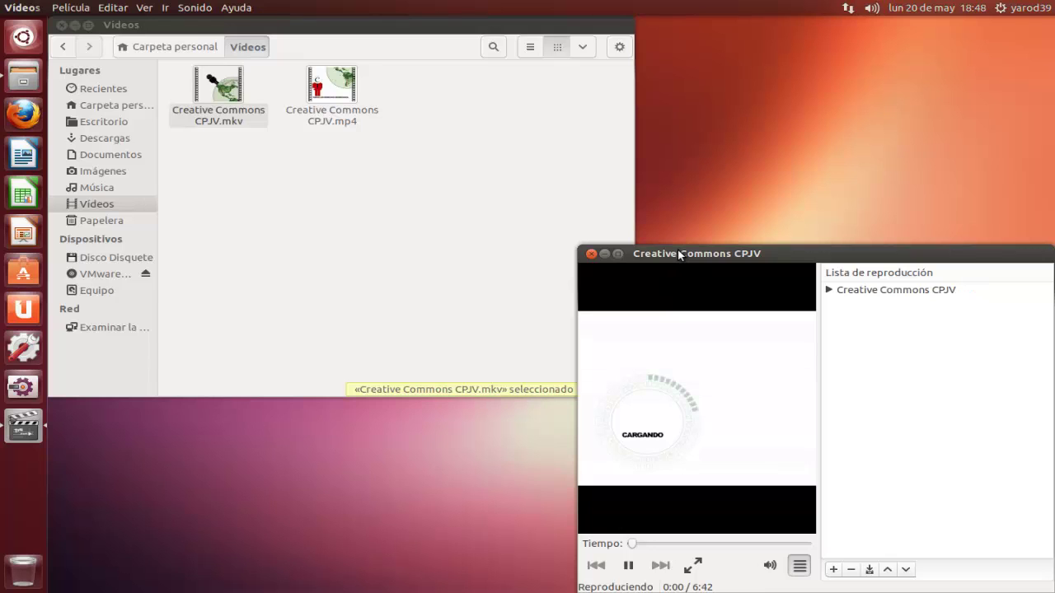
{"action": "left_click", "coordinate": [617, 253]}
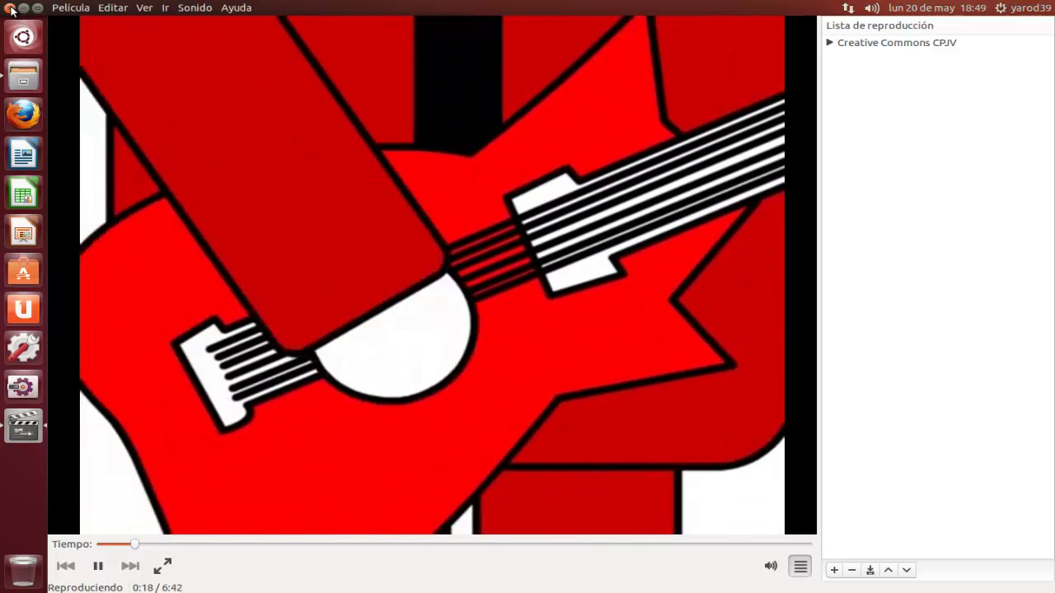
{"action": "left_click", "coordinate": [11, 8]}
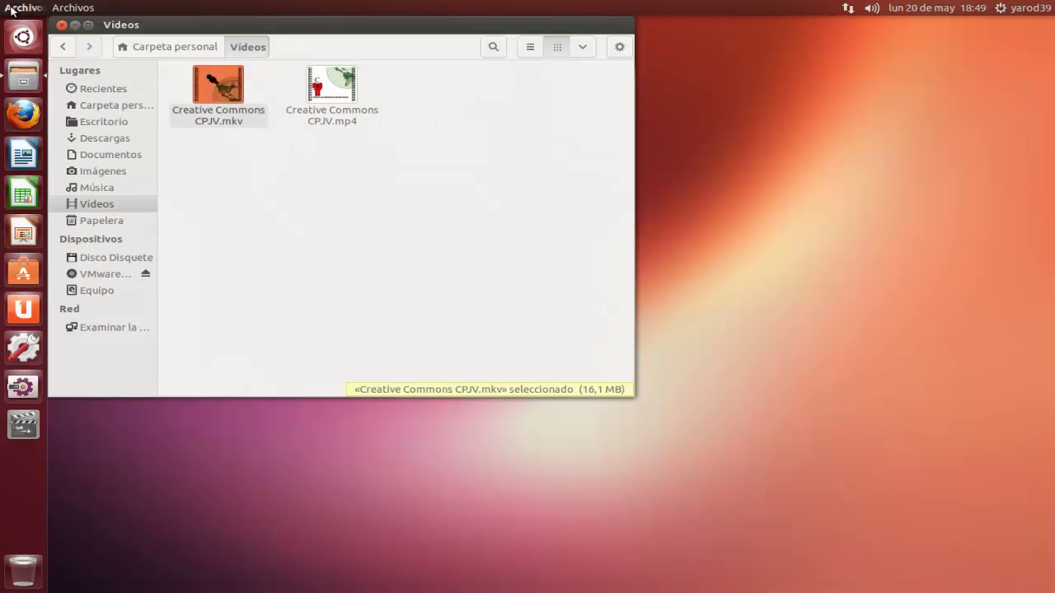
{"action": "left_click", "coordinate": [61, 25]}
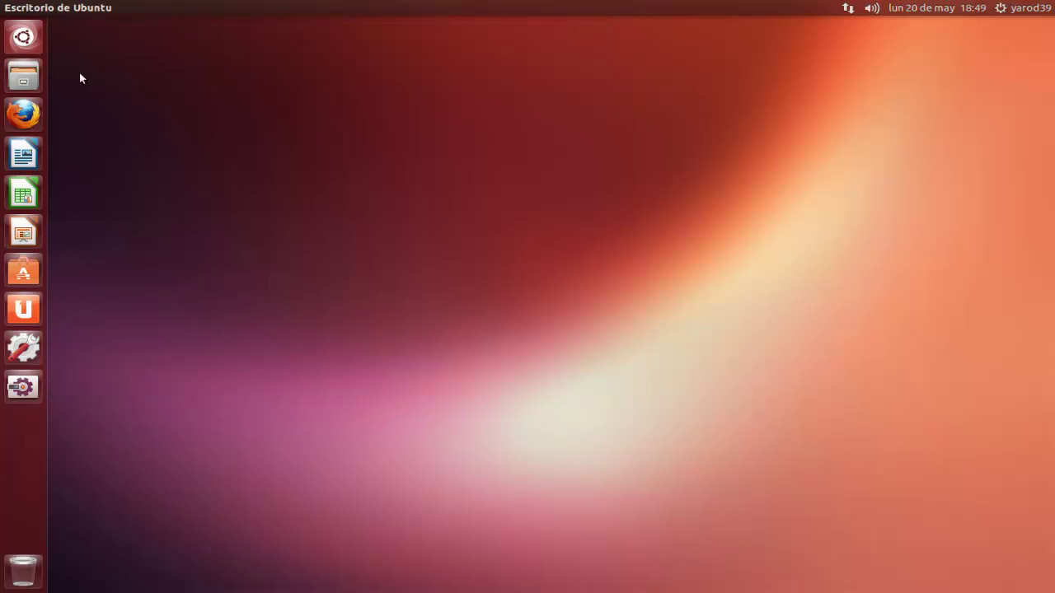